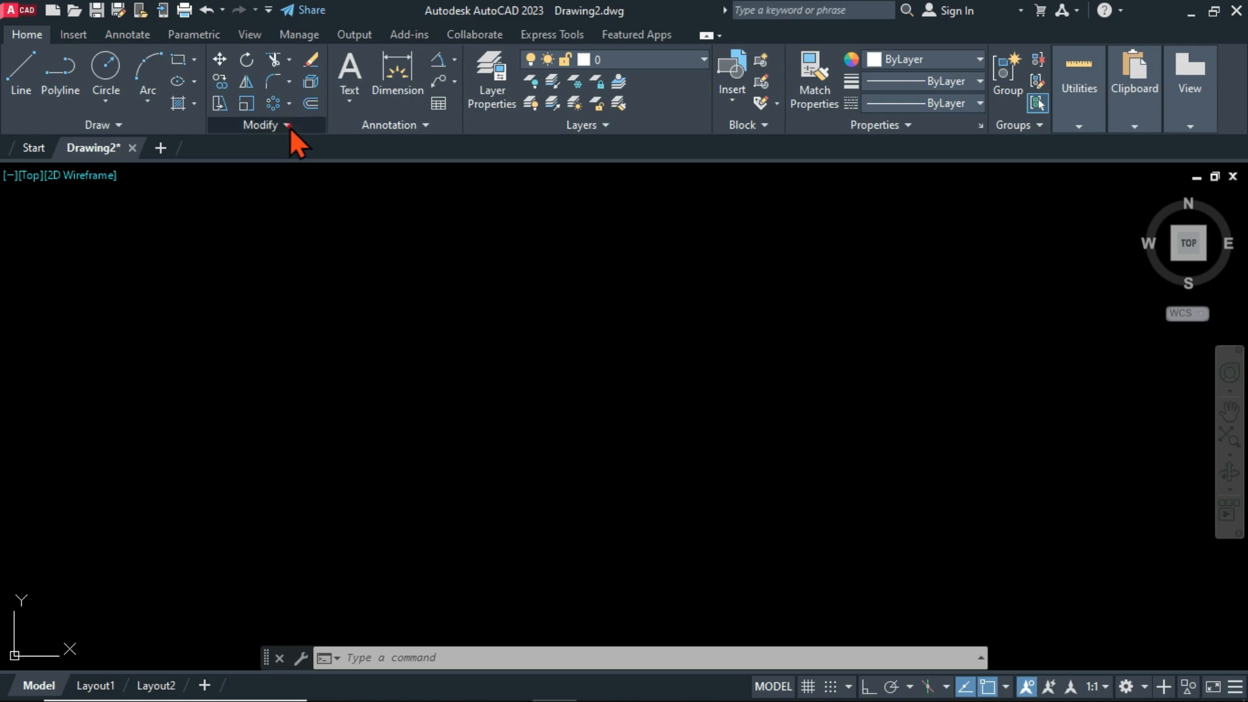
pyautogui.click(290, 126)
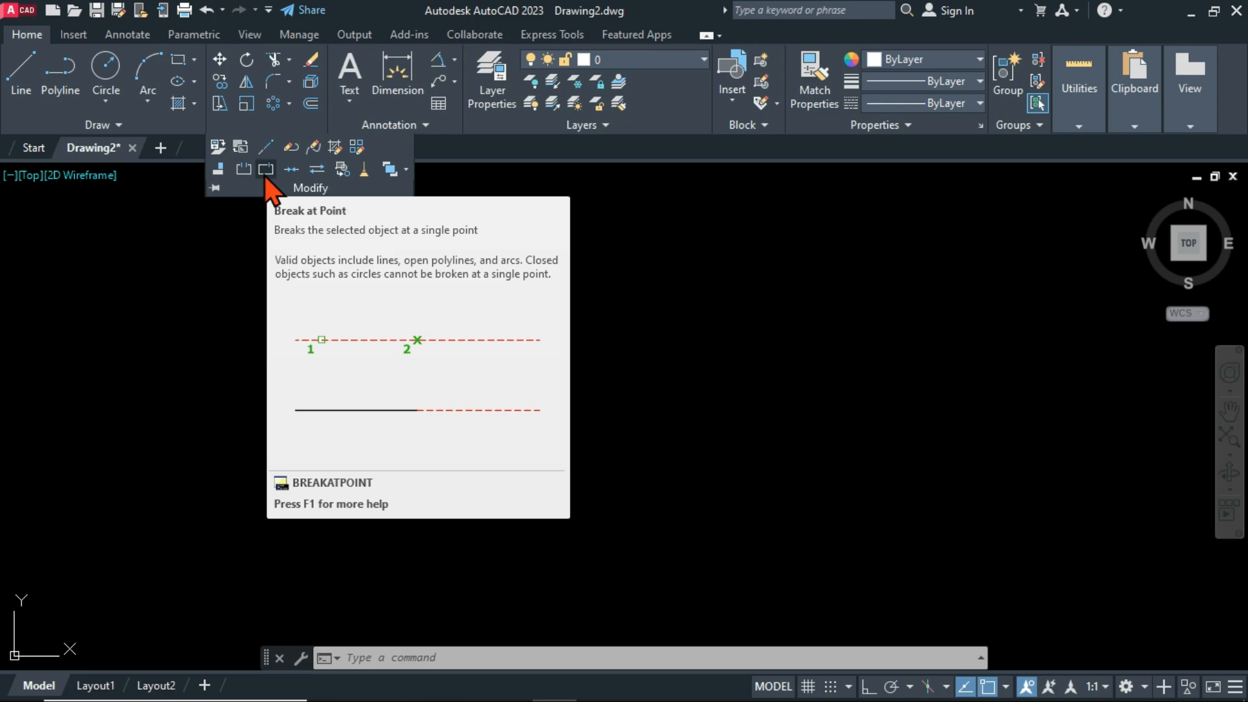
pyautogui.press('Escape')
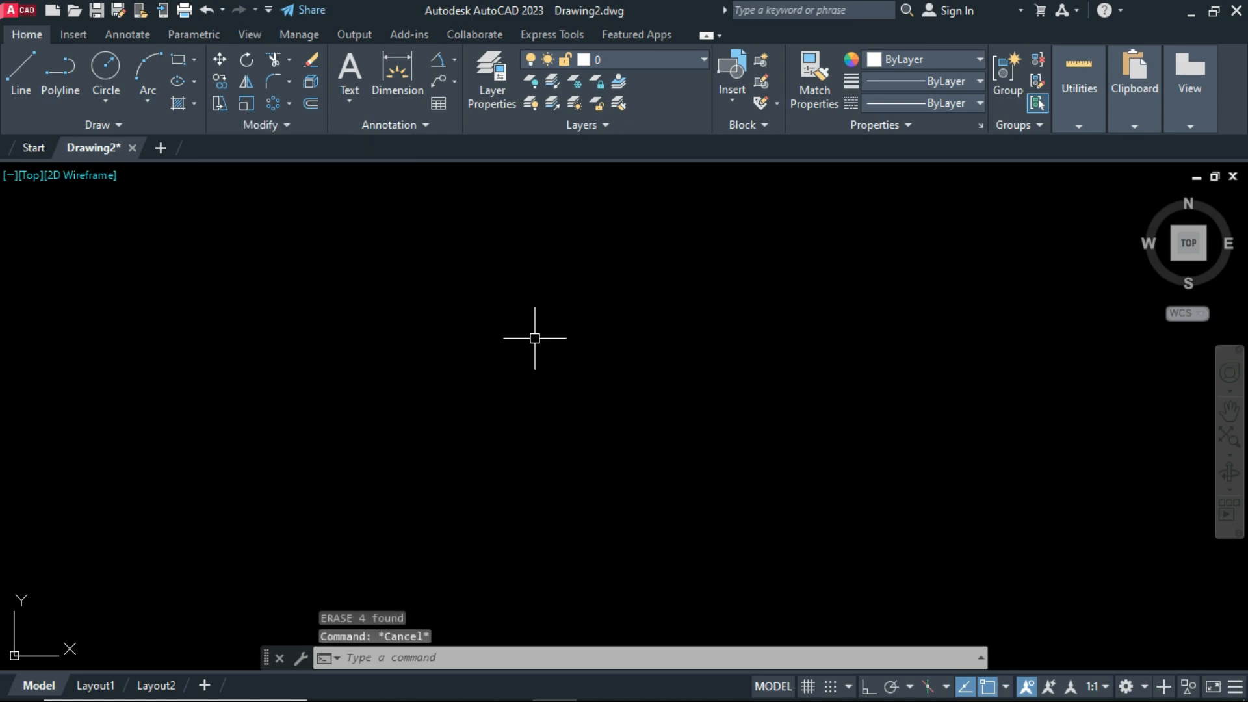
pyautogui.write('br')
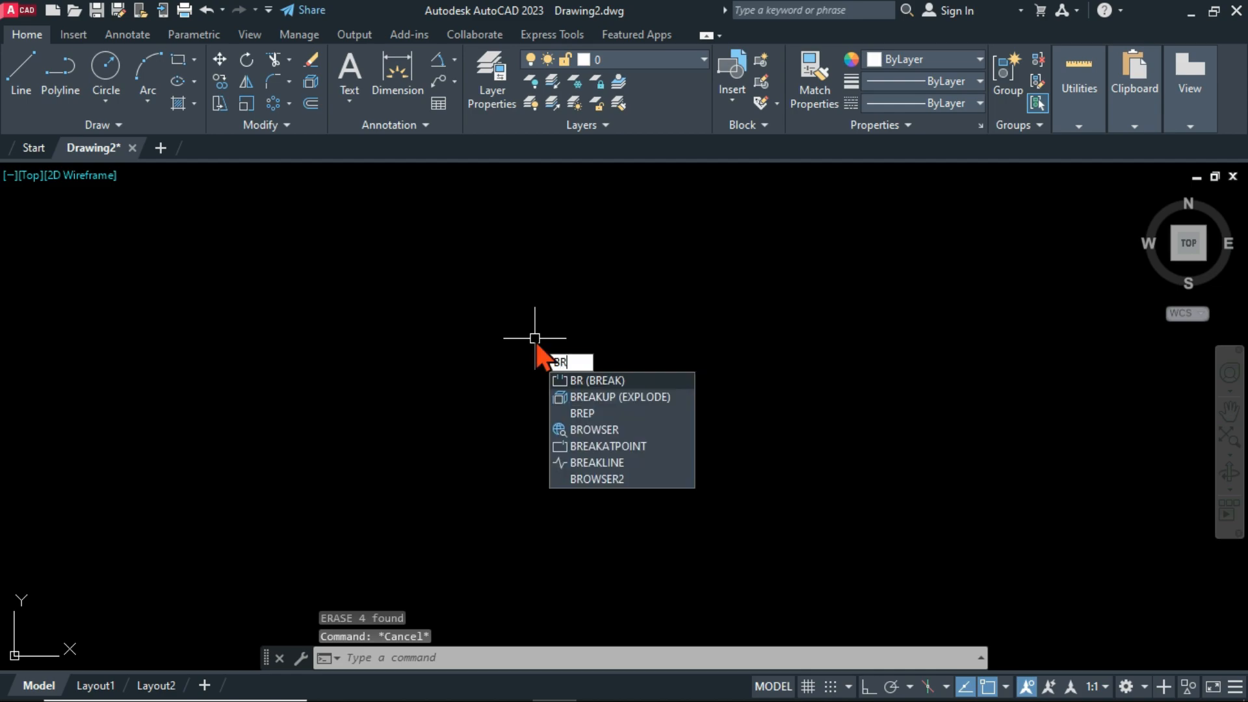
pyautogui.press('Return')
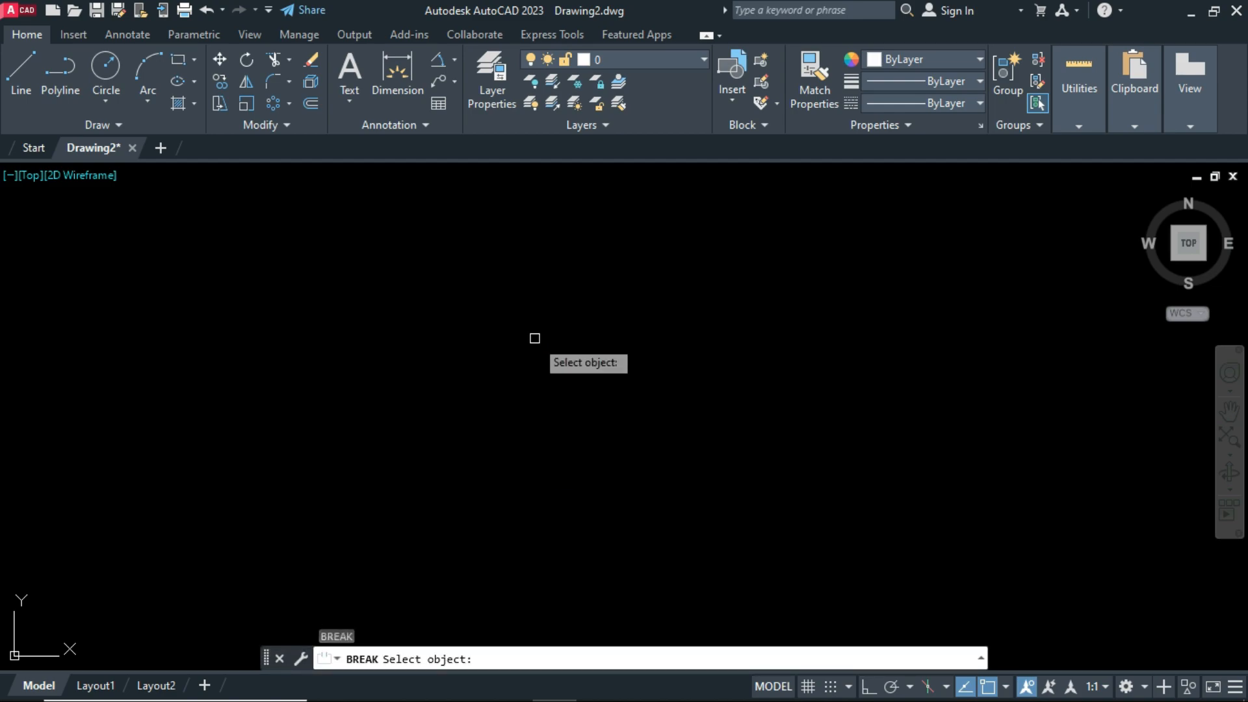
pyautogui.press('Escape')
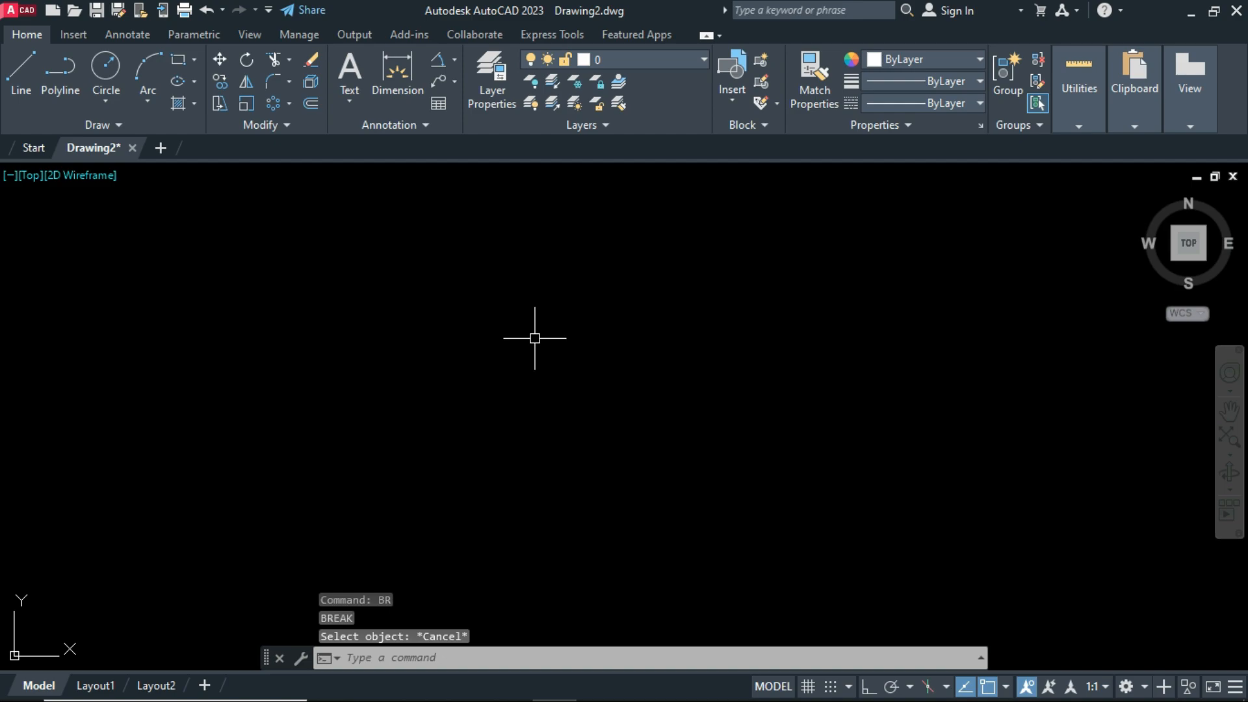
# Step: Draw a horizontal line about 19.6 units long through the left half of the drawing, with Ortho mode on
pyautogui.write('l')
pyautogui.press('Return')
pyautogui.click(231, 364)
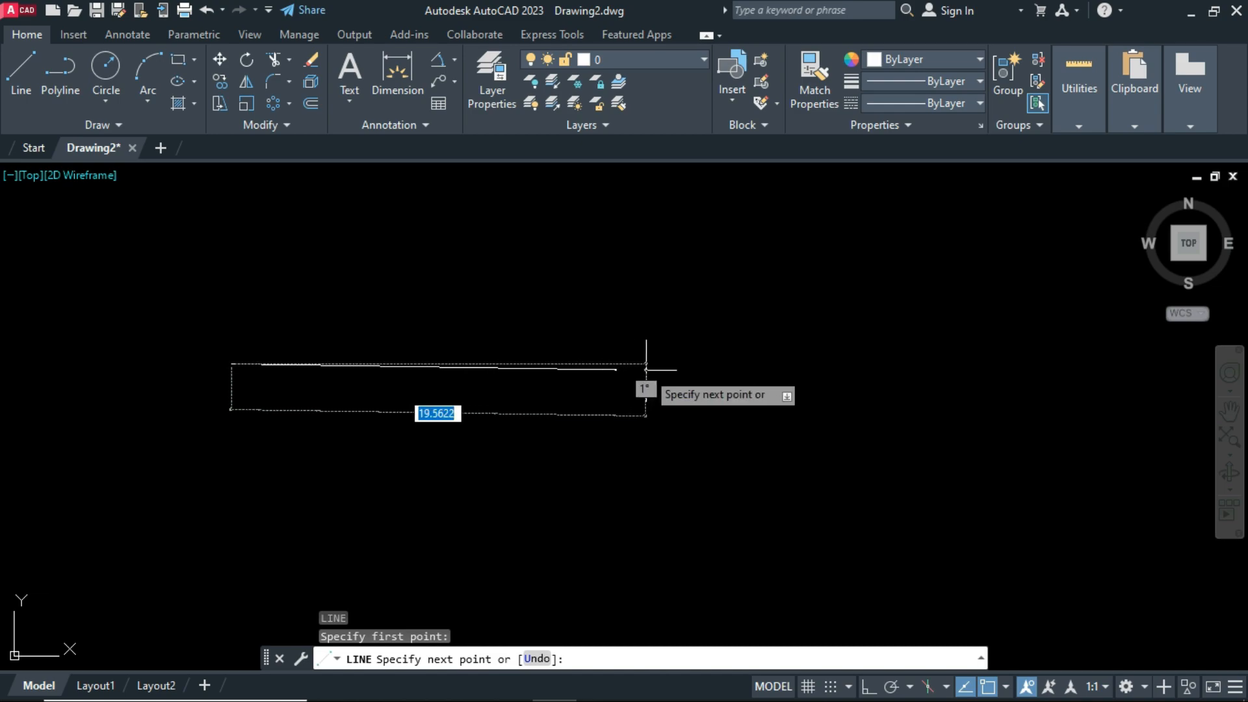
pyautogui.press('F8')
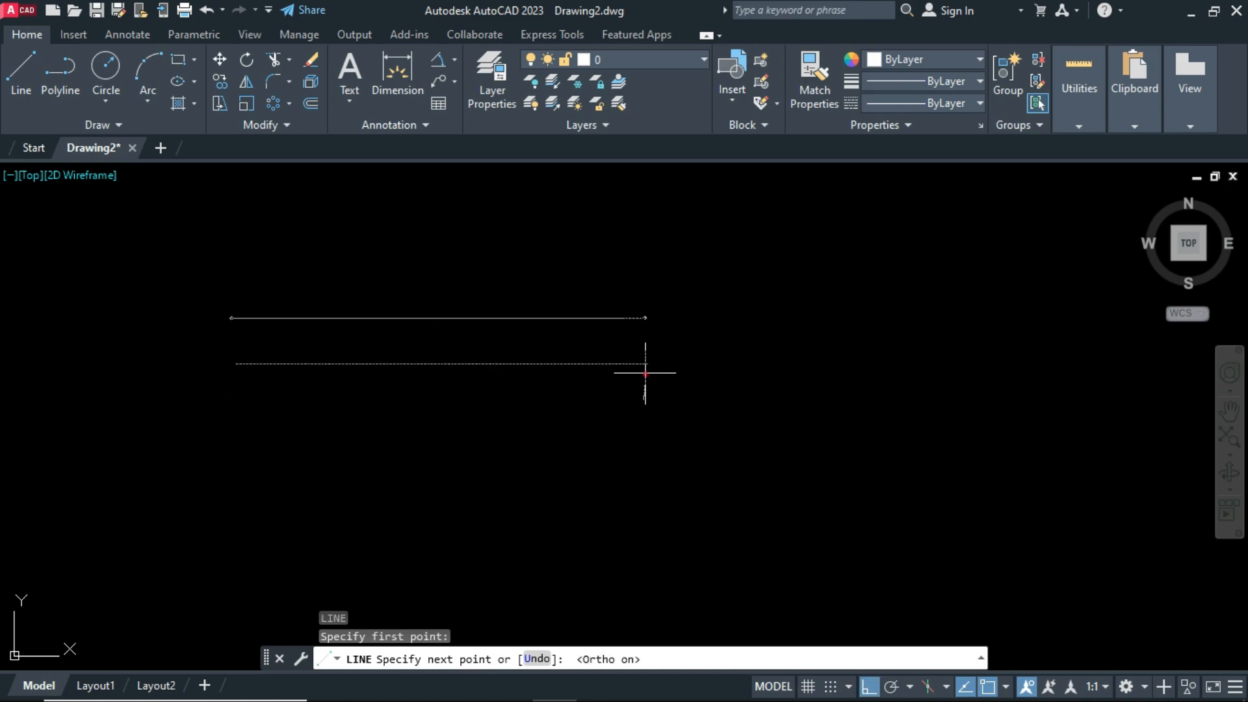
pyautogui.click(645, 365)
pyautogui.press('Return')
# Step: Draw a shorter horizontal line to the right of the first one, at about the same height
pyautogui.press('Return')
pyautogui.click(854, 362)
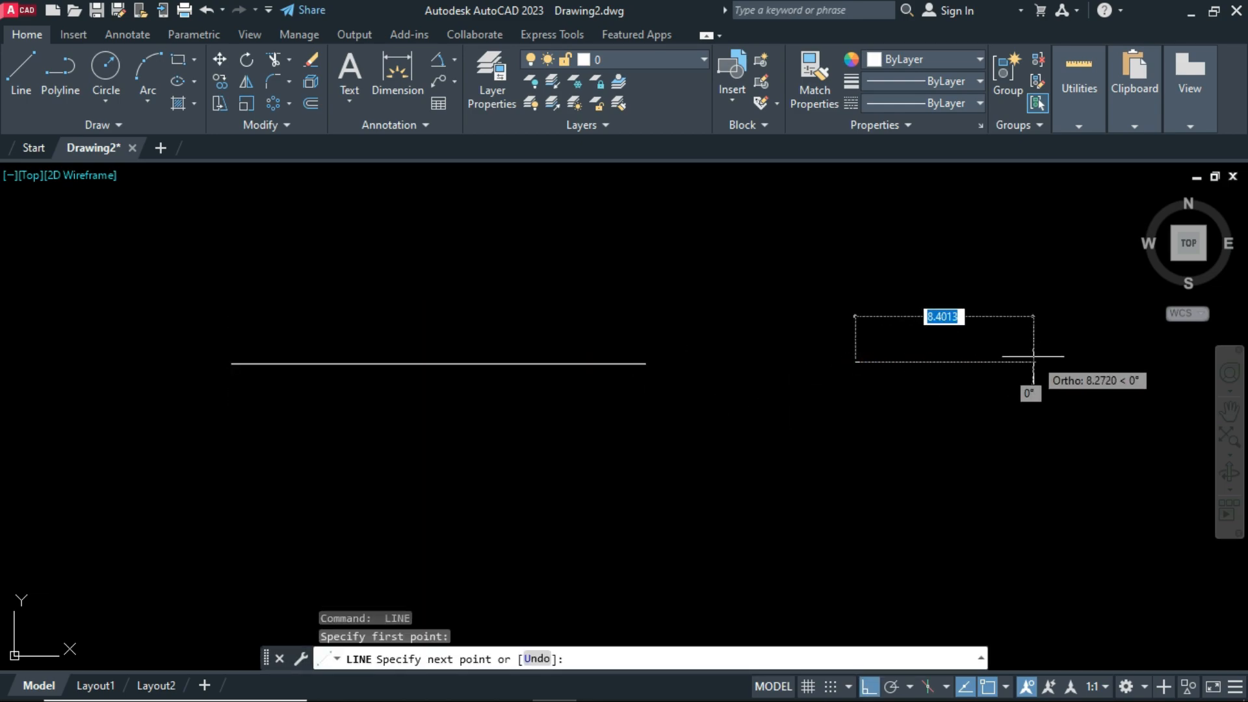
pyautogui.click(1114, 362)
pyautogui.press('Return')
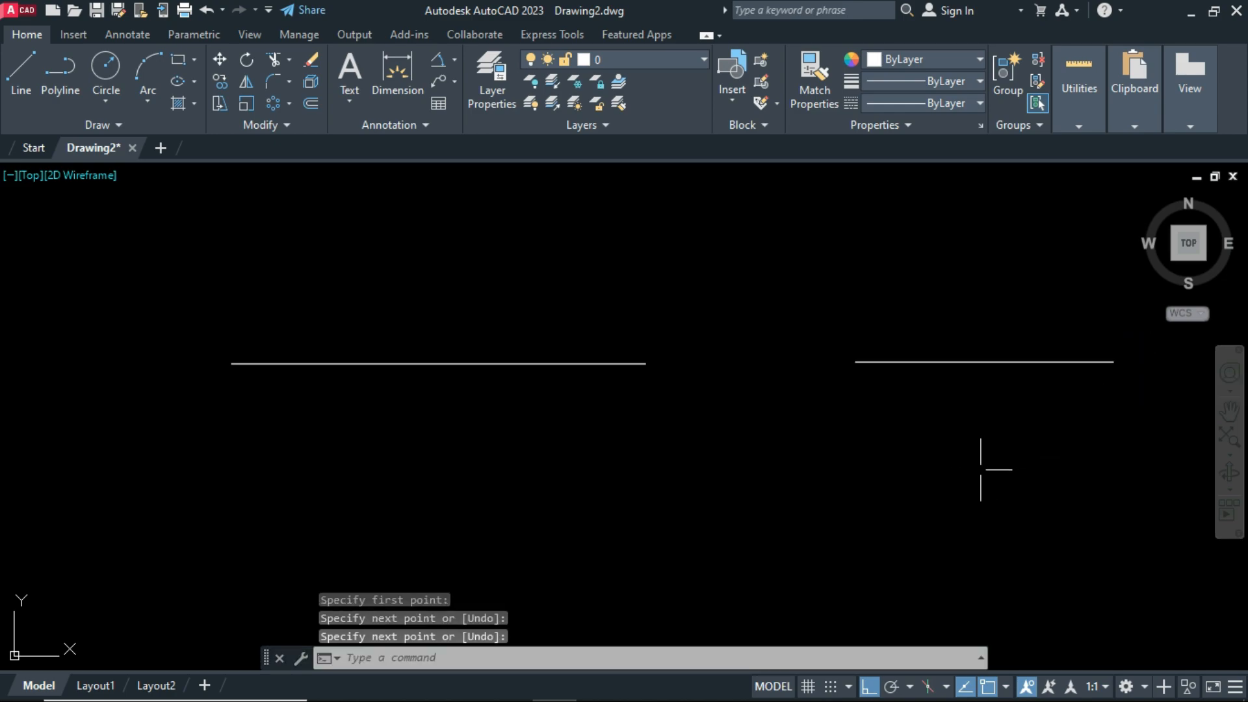
# Step: Draw two upright rectangles, a small one above the short line's left end and a larger one below it
pyautogui.moveTo(881, 453); pyautogui.dragTo(868, 483, button='middle')
pyautogui.write('rec')
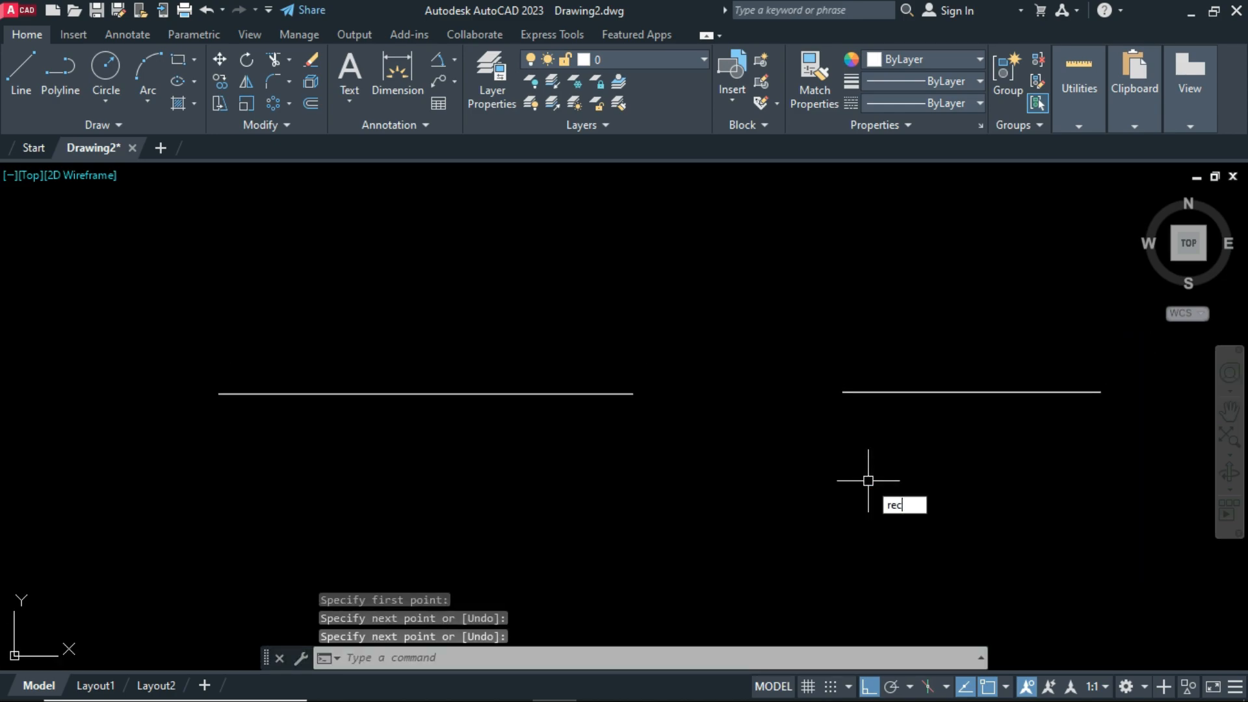
pyautogui.press('Return')
pyautogui.click(857, 228)
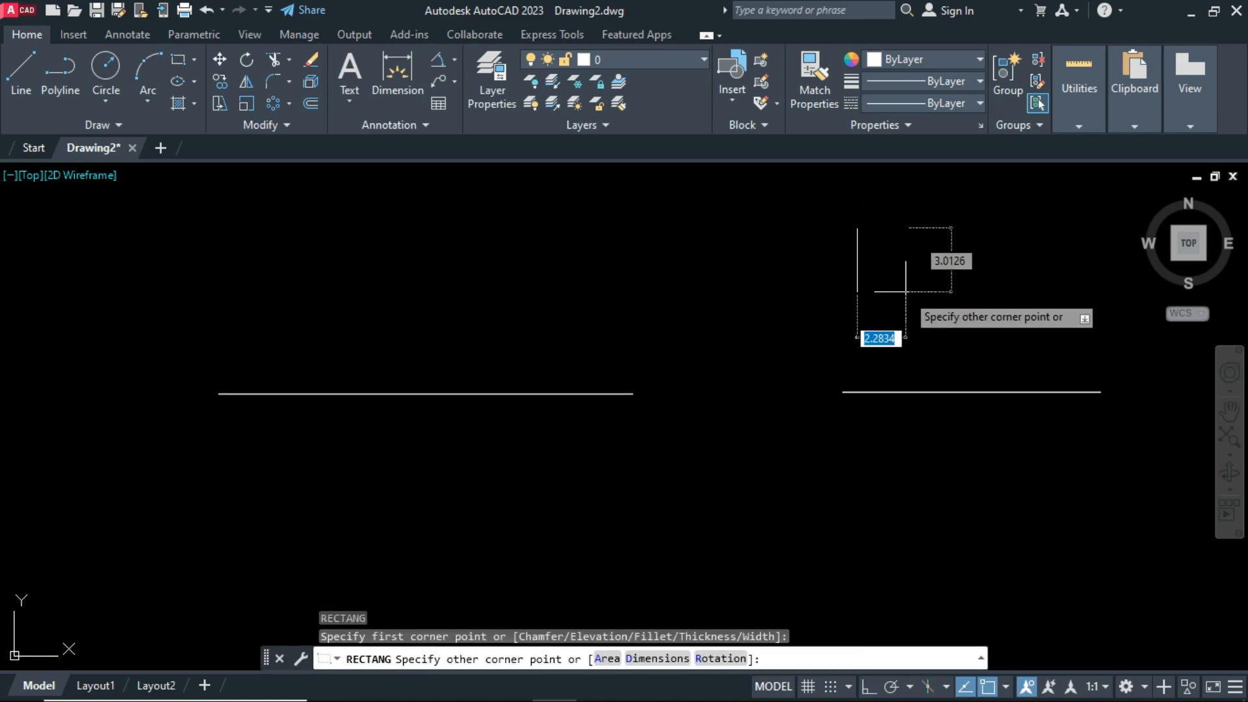
pyautogui.click(920, 302)
pyautogui.press('Return')
pyautogui.click(836, 446)
pyautogui.click(916, 561)
# Step: Draw a three-point arc below the right end of the long line, bulging to the lower right
pyautogui.write('arc')
pyautogui.press('Return')
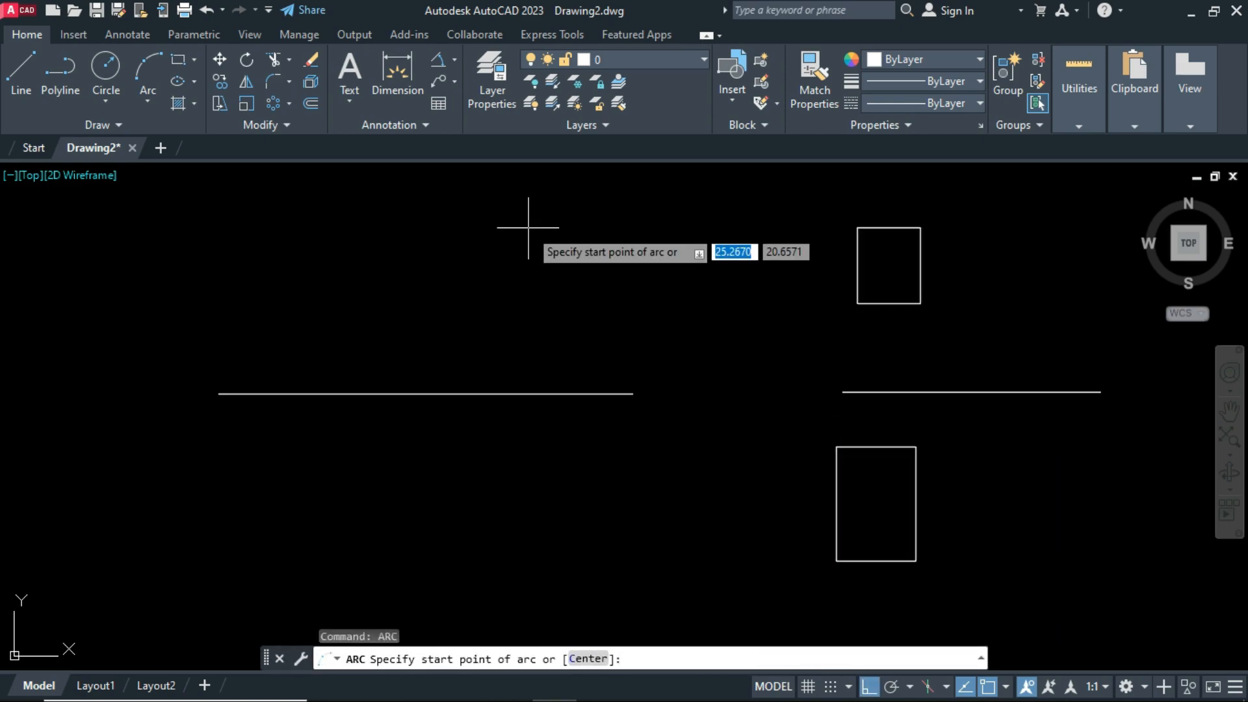
pyautogui.click(597, 470)
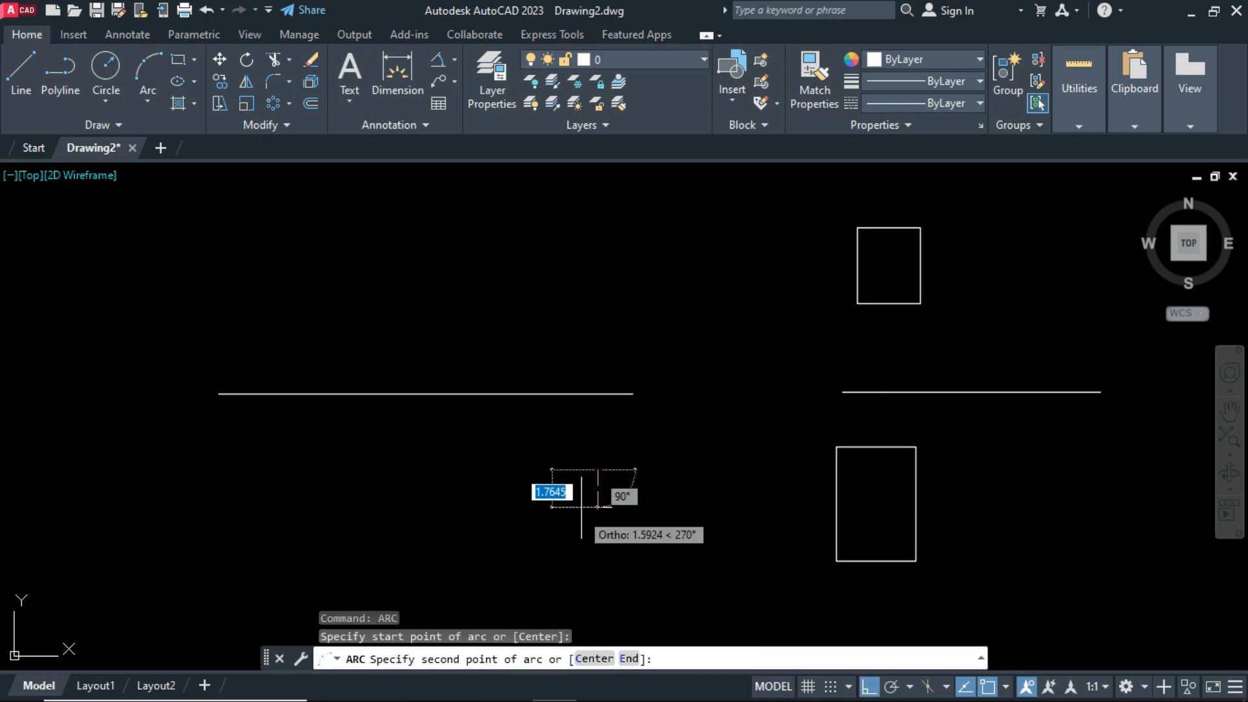
pyautogui.click(552, 556)
pyautogui.click(518, 569)
pyautogui.moveTo(710, 481)
pyautogui.mouseDown(button='middle')
pyautogui.moveTo(713, 497)
pyautogui.moveTo(702, 474)
pyautogui.mouseUp(button='middle')
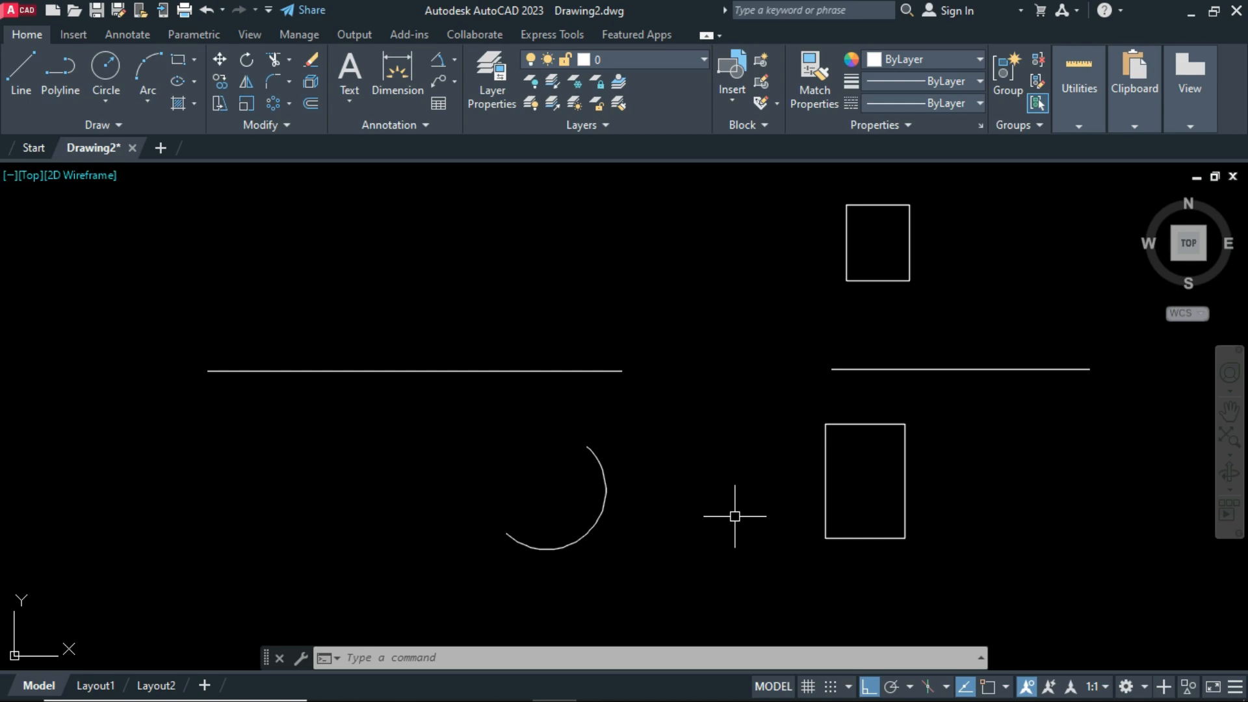
# Step: Break a gap into the middle of the long horizontal line using two break points, and undo the break
pyautogui.click(286, 126)
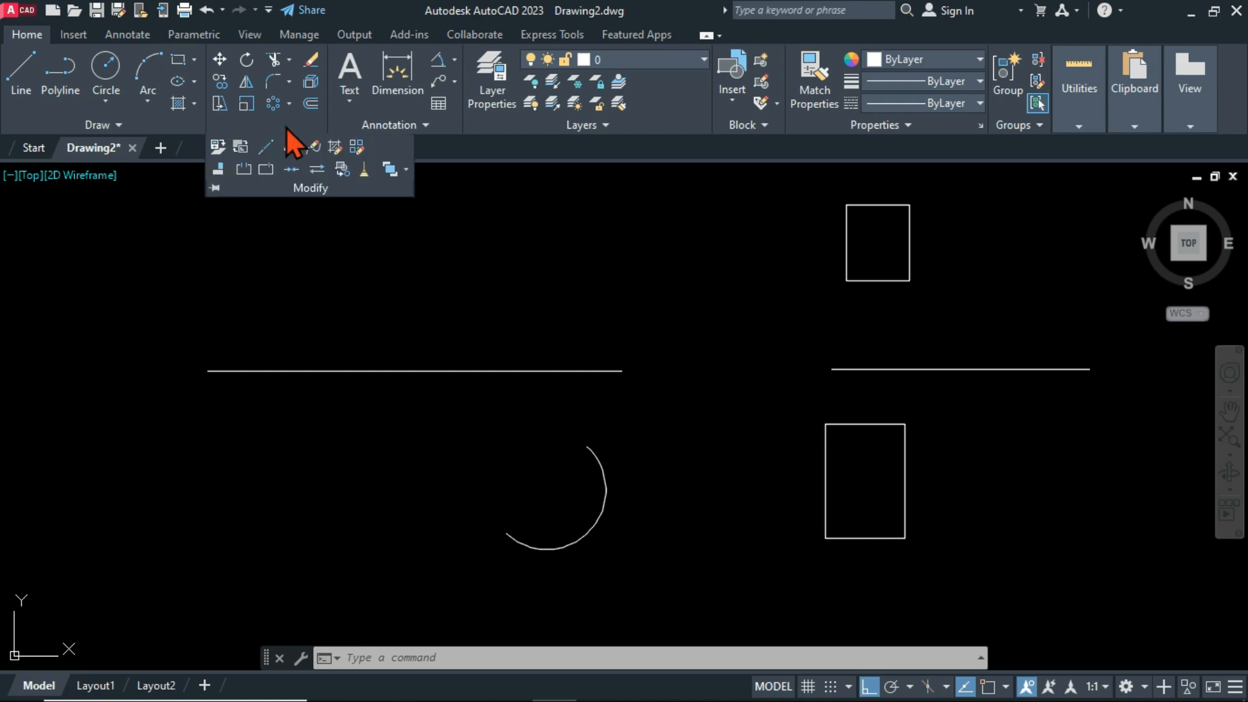
pyautogui.click(243, 170)
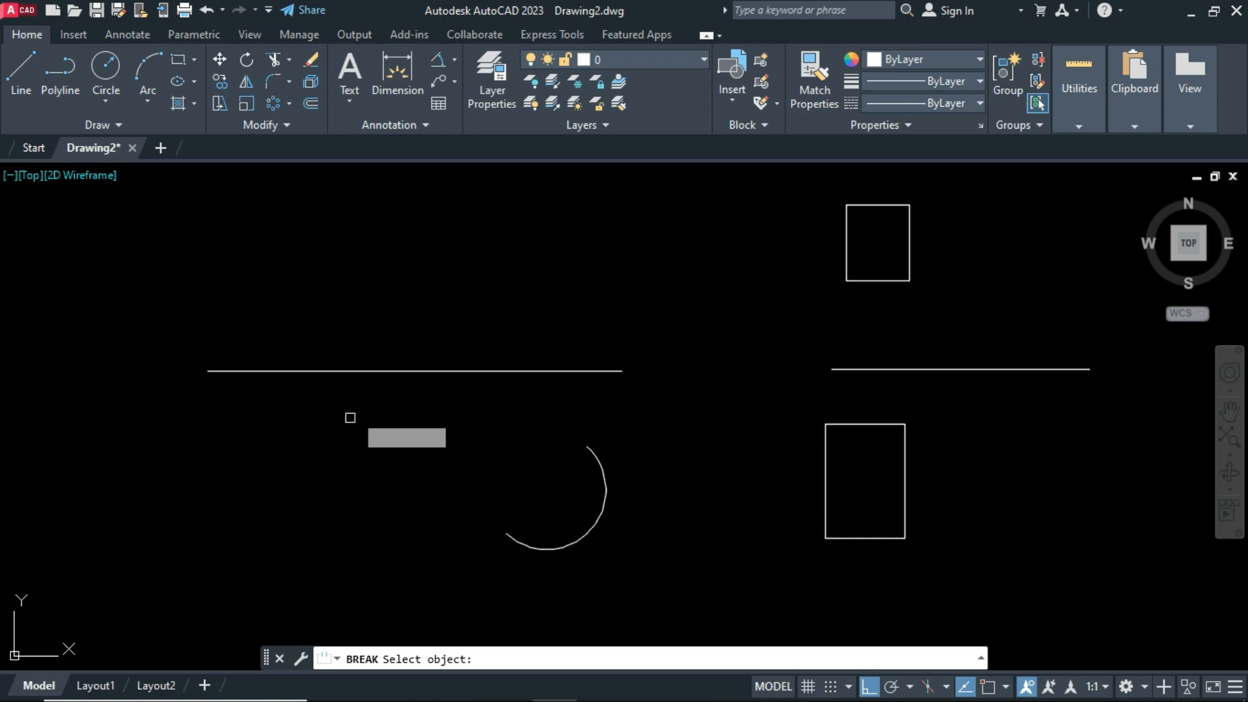
pyautogui.click(353, 371)
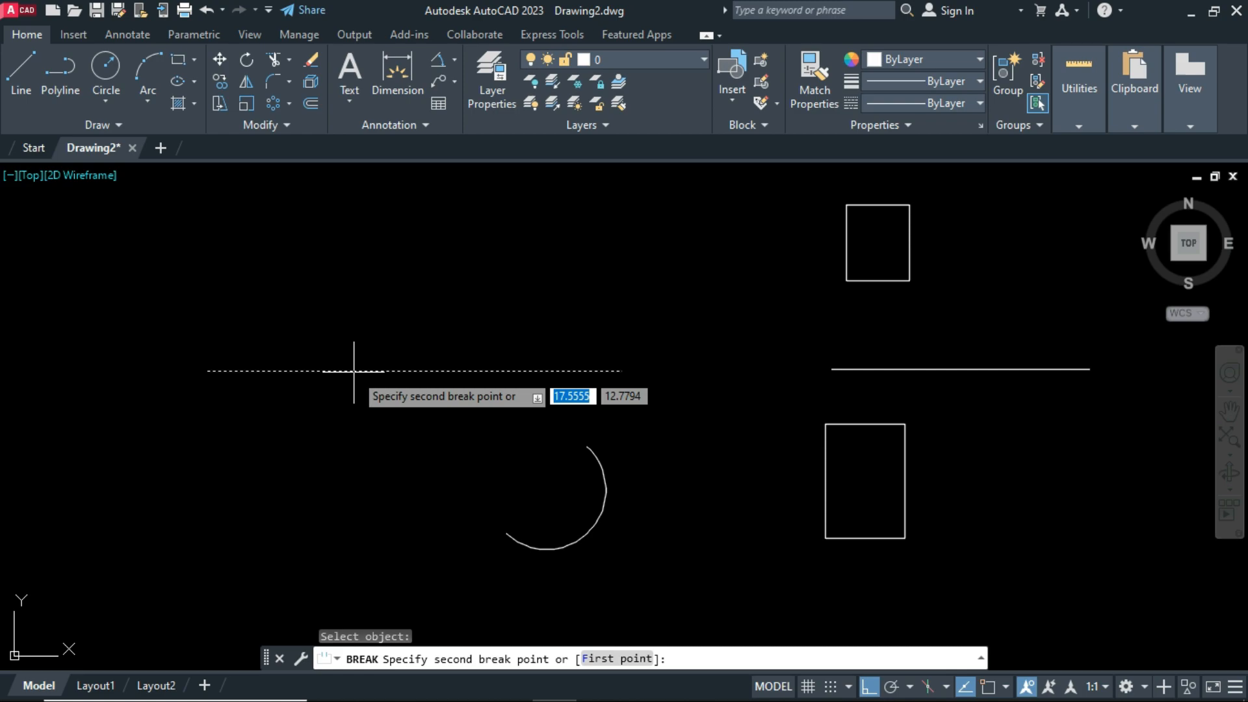
pyautogui.click(454, 371)
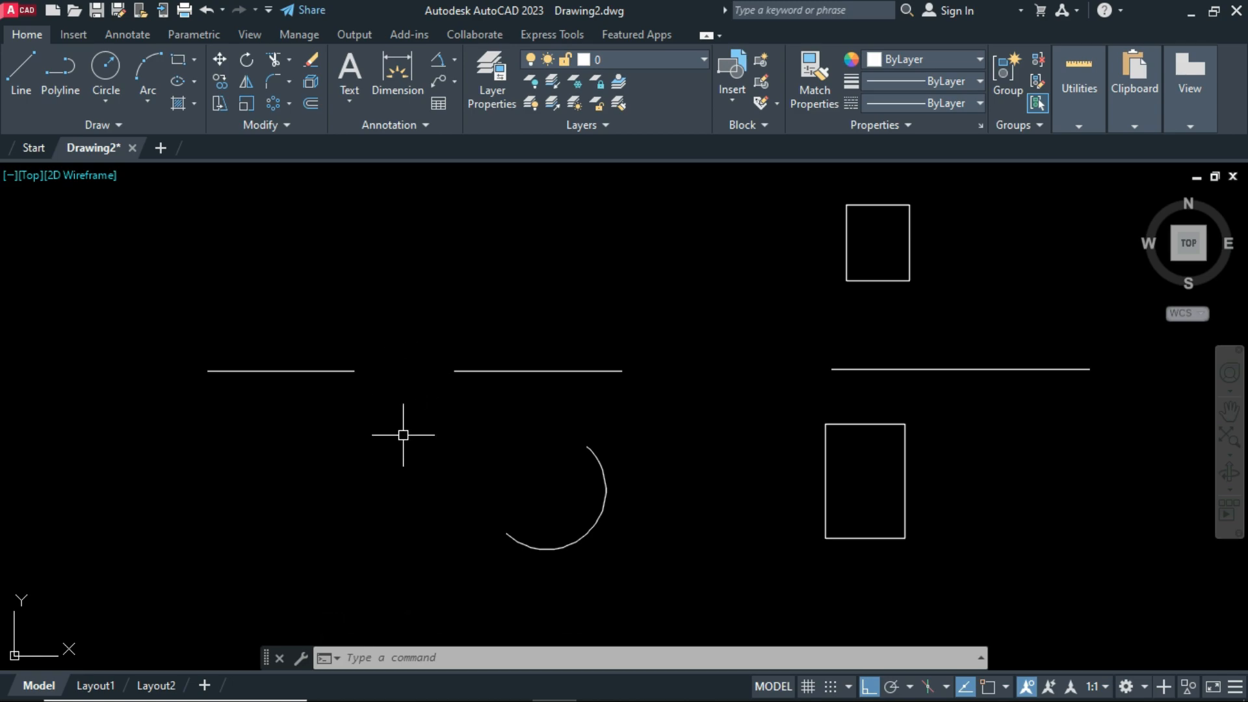
pyautogui.hotkey('ctrl', 'z')
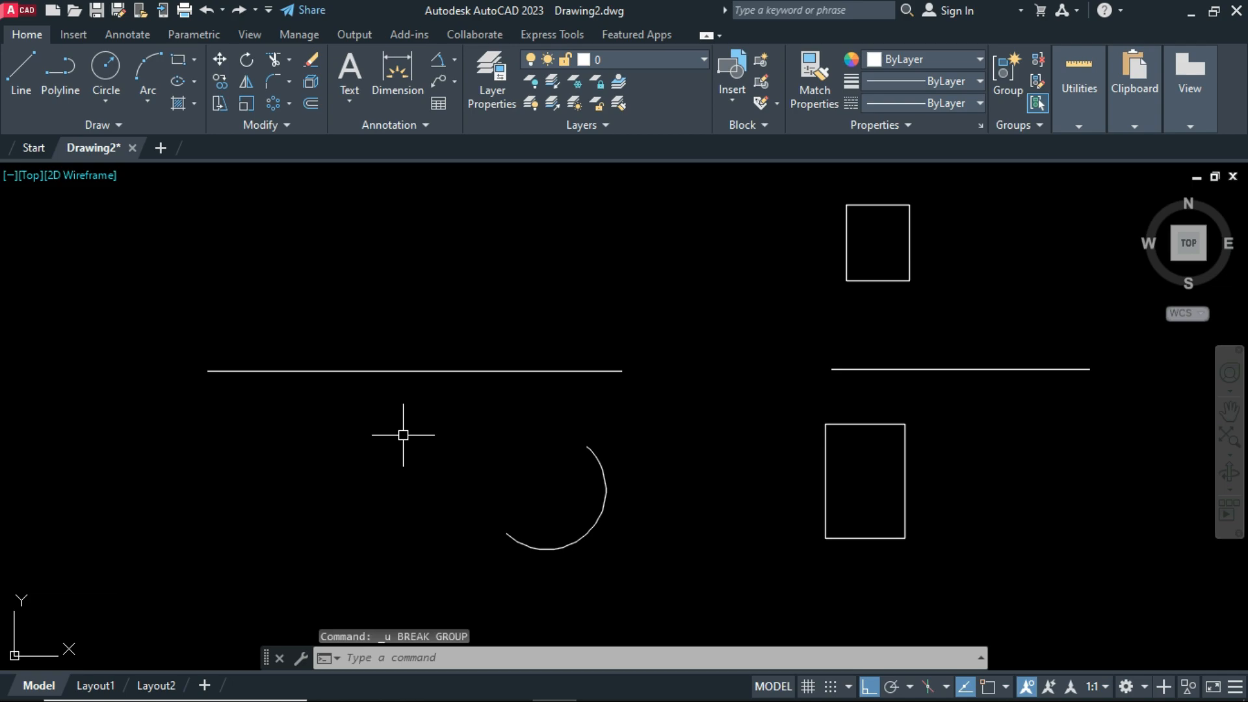
# Step: Break the long line from a point near its right end back to its left half, and undo the break
pyautogui.write('br')
pyautogui.press('Return')
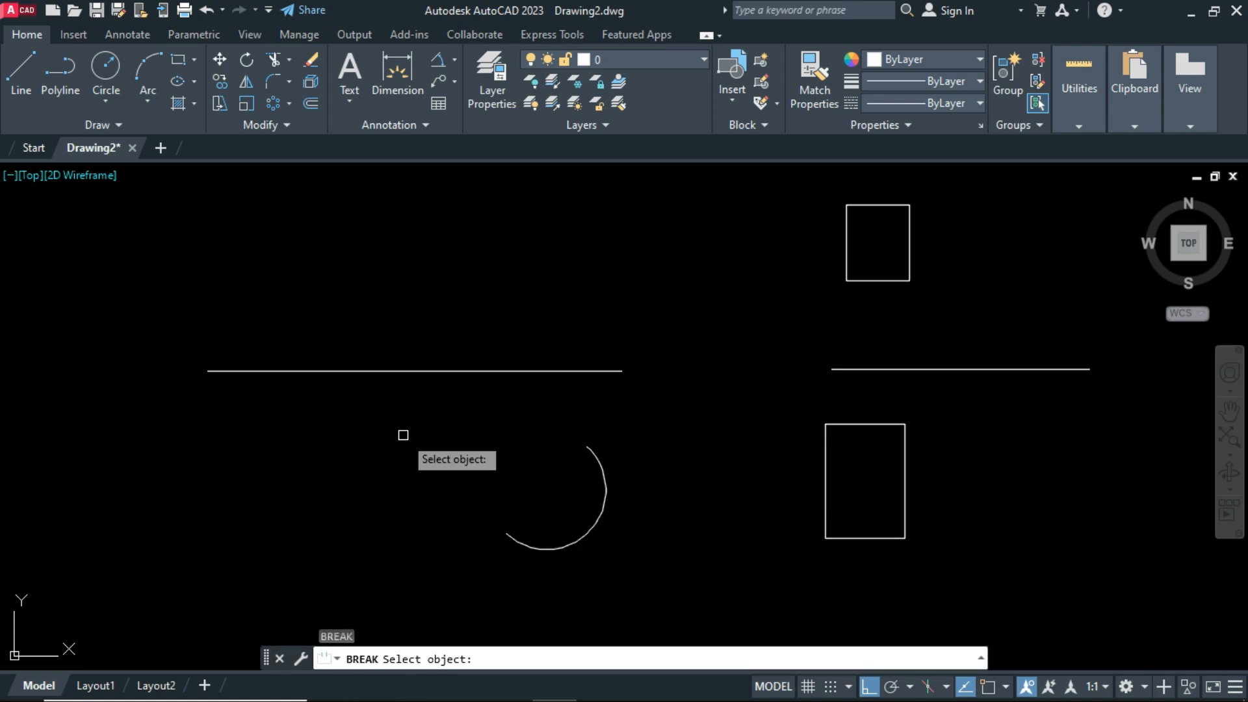
pyautogui.click(559, 373)
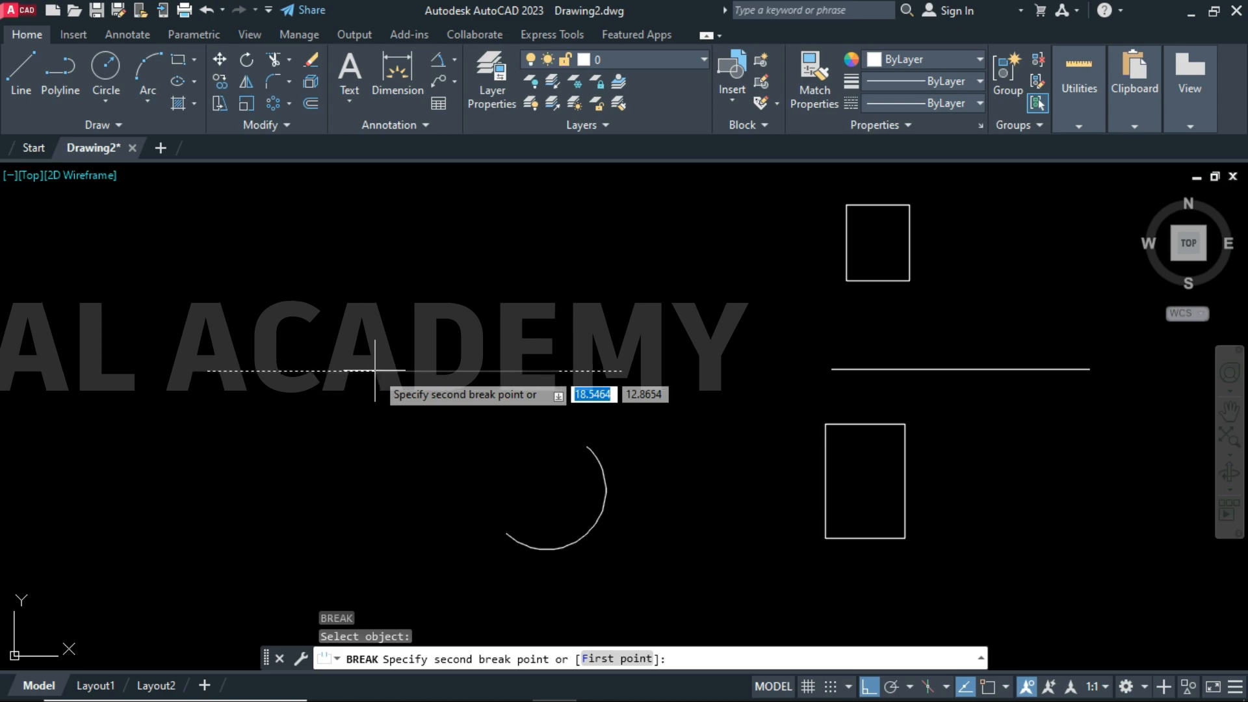
pyautogui.click(375, 371)
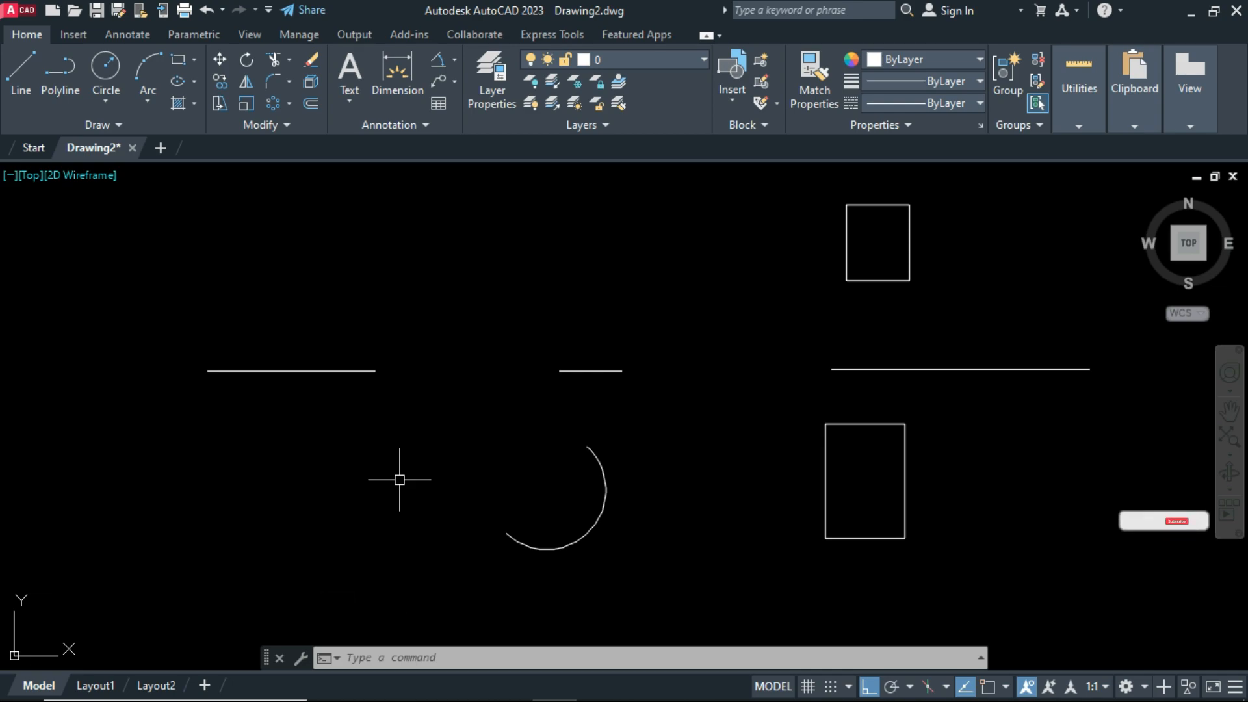
pyautogui.hotkey('ctrl', 'z')
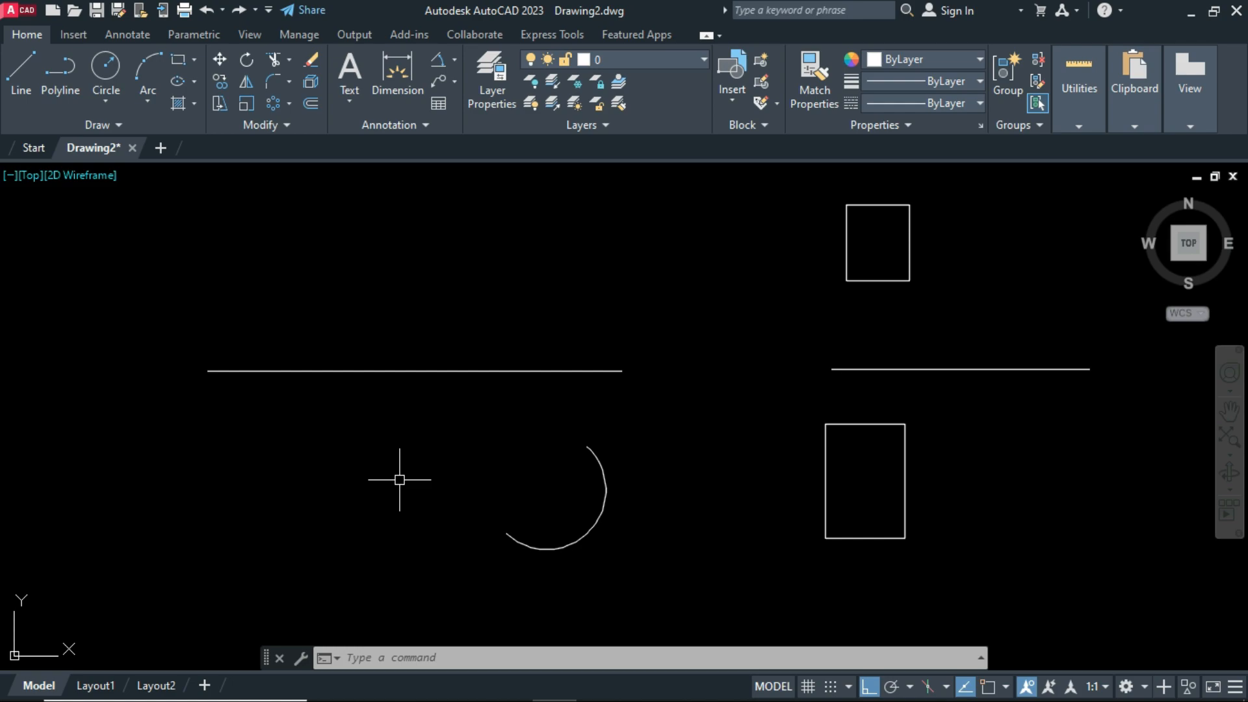
# Step: Break a gap into the arc from near its upper end to its lower right, and undo the break
pyautogui.write('BR')
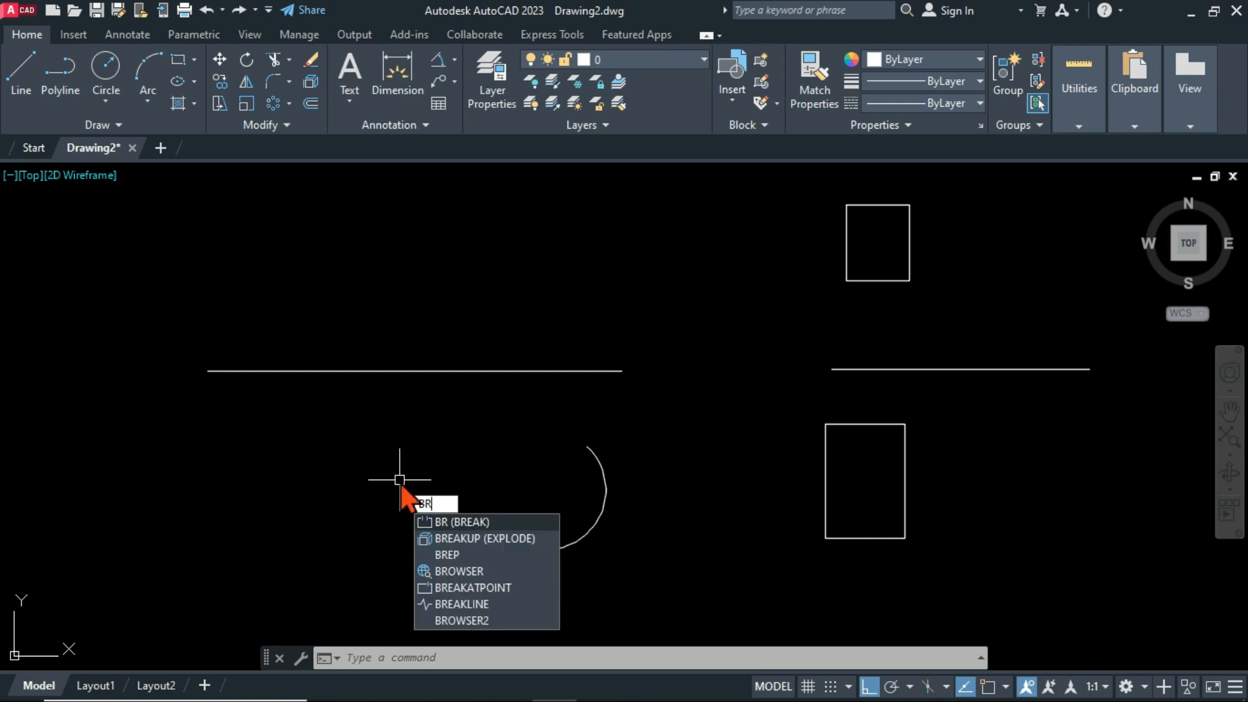
pyautogui.press('Return')
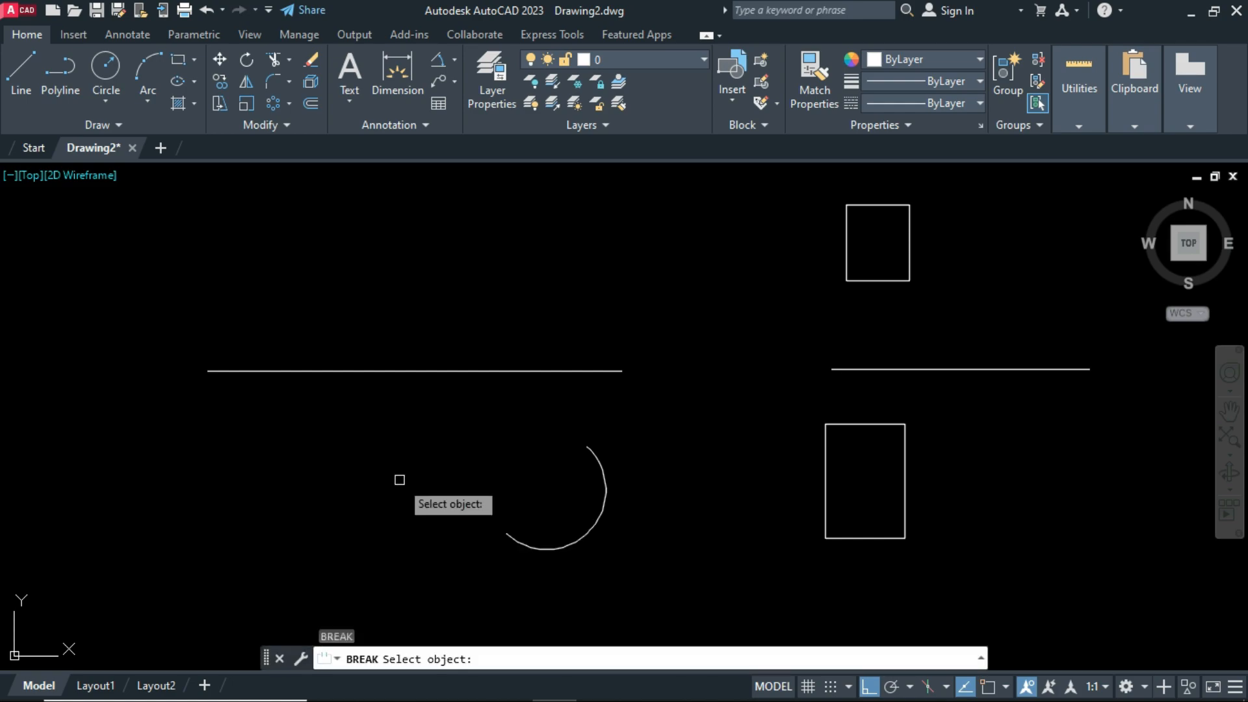
pyautogui.click(602, 467)
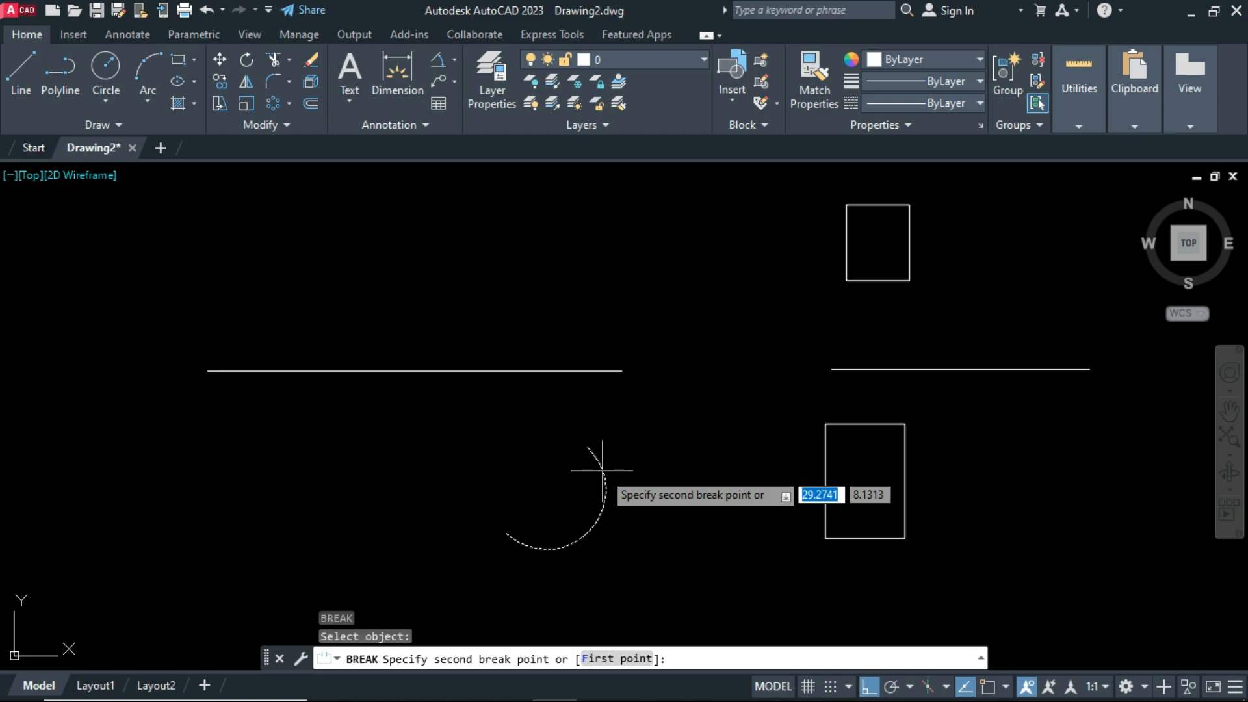
pyautogui.click(578, 542)
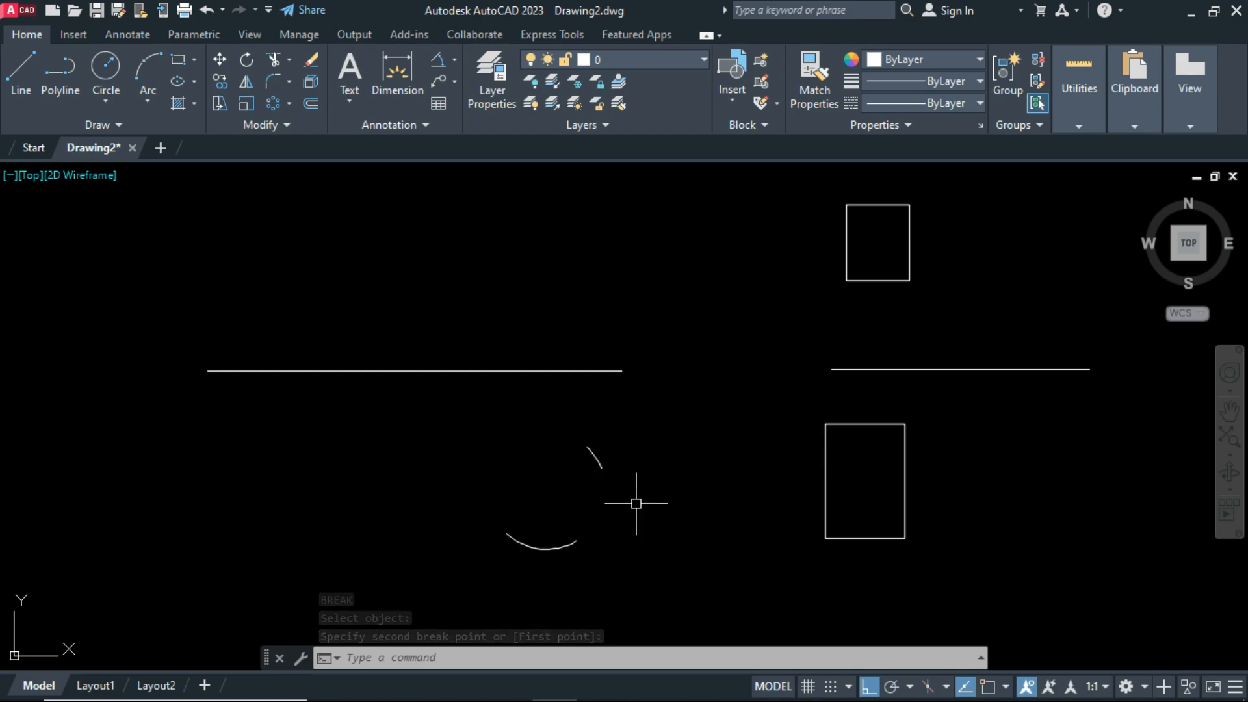
pyautogui.hotkey('ctrl', 'z')
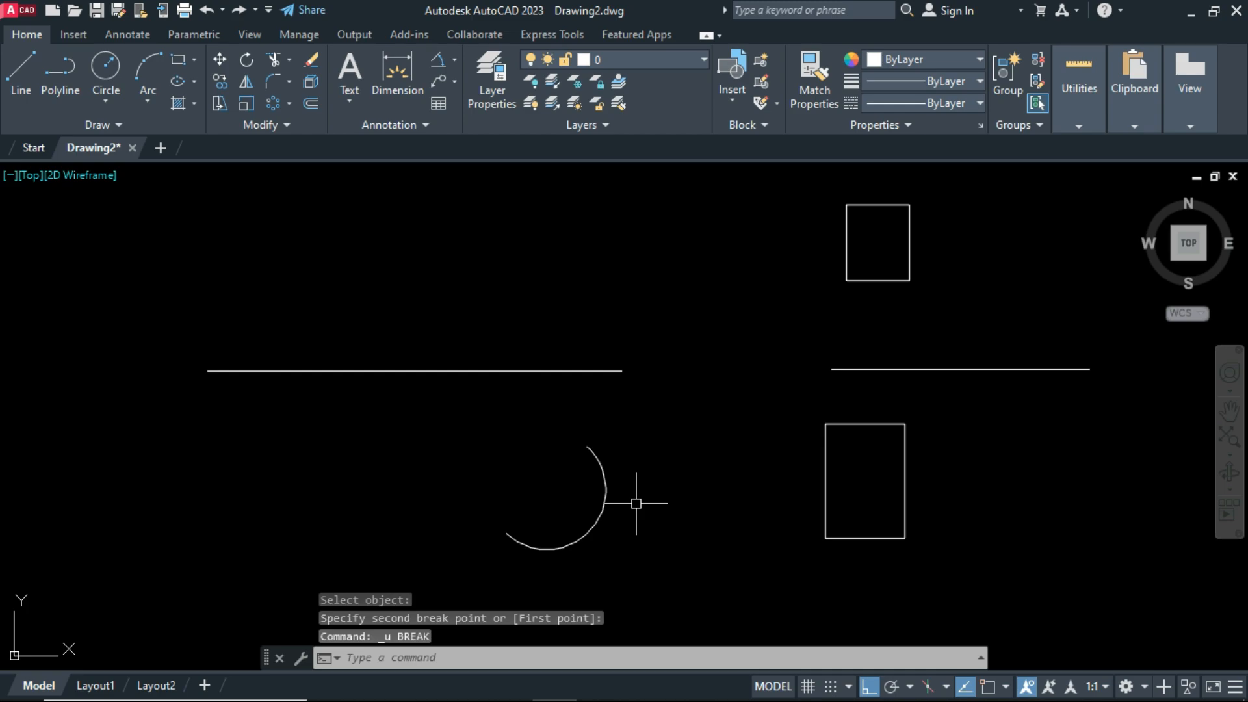
# Step: Break a gap into the right side of the lower rectangle, and undo the break along with the operation before it
pyautogui.write('br')
pyautogui.press('Return')
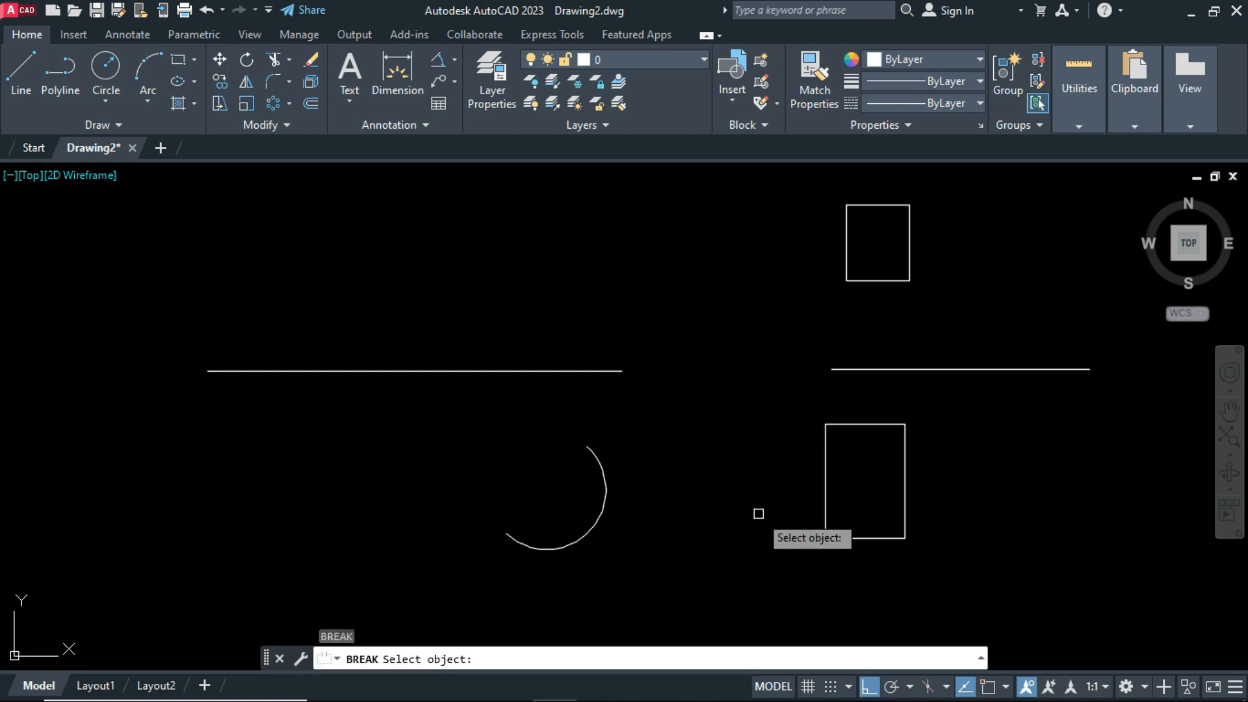
pyautogui.click(904, 459)
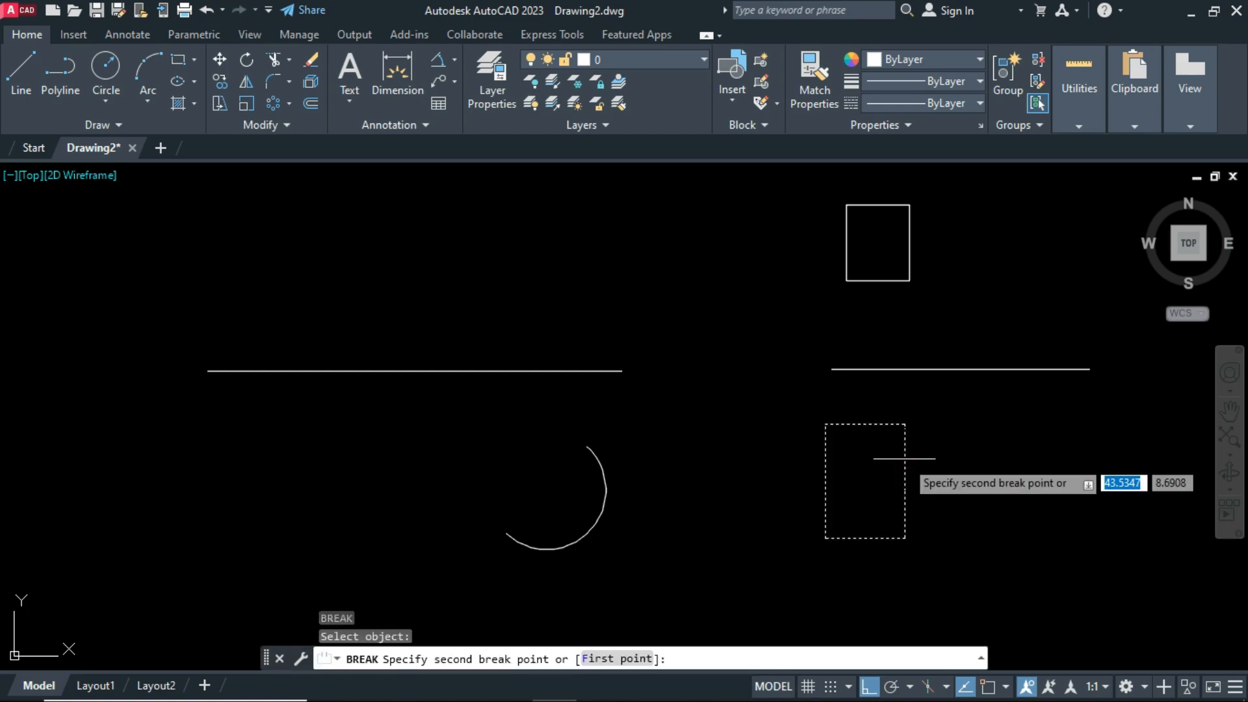
pyautogui.click(904, 519)
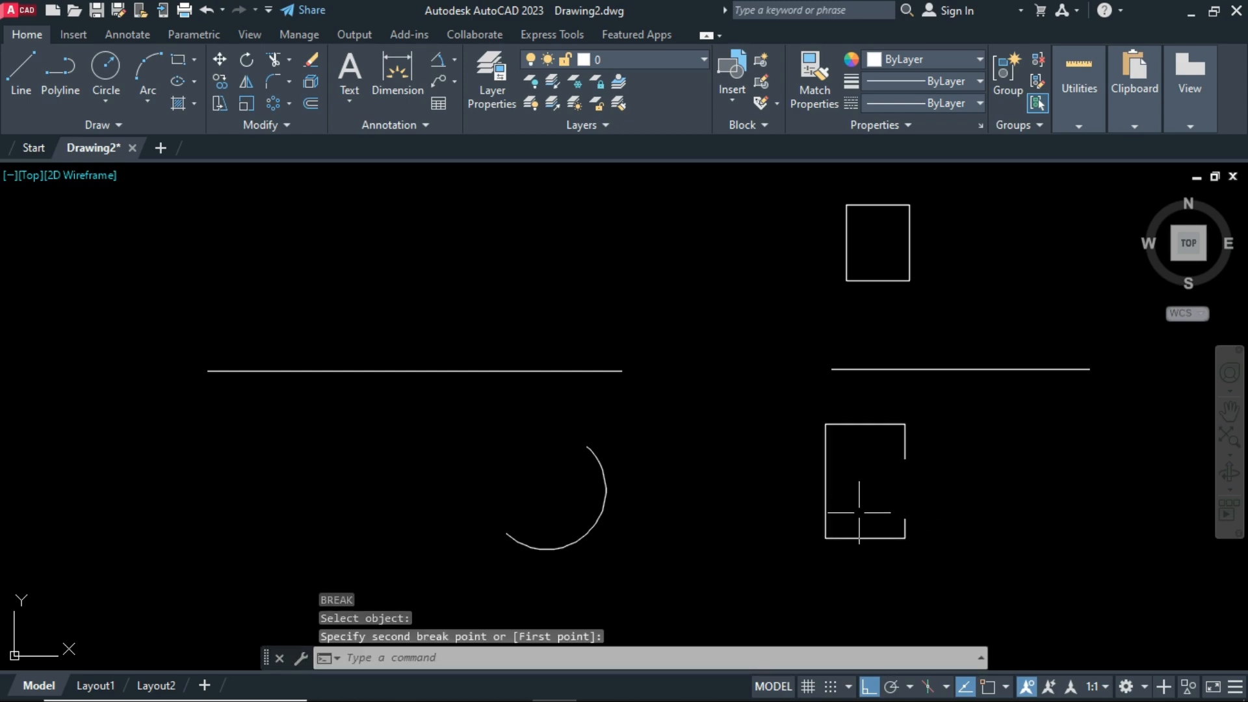
pyautogui.hotkey('ctrl', 'z')
pyautogui.hotkey('ctrl', 'z')
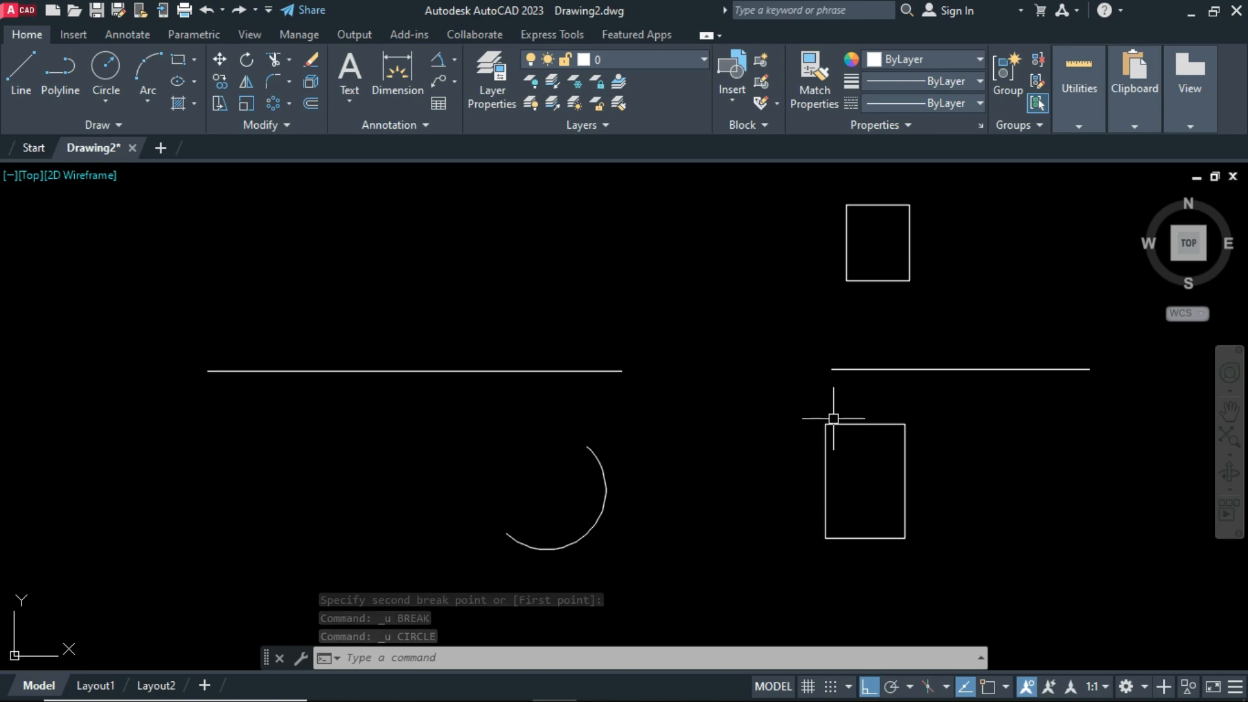
# Step: Draw a circle above the right end of the long horizontal line
pyautogui.write('c')
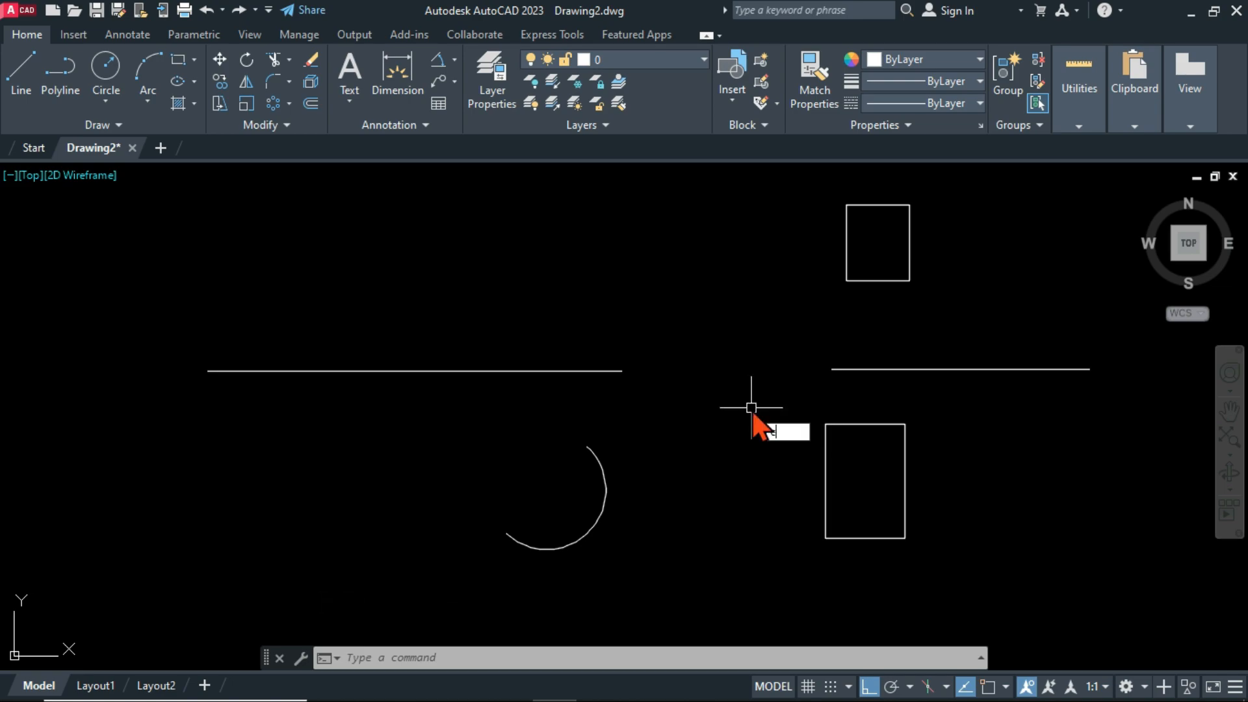
pyautogui.press('Return')
pyautogui.click(645, 238)
pyautogui.click(701, 278)
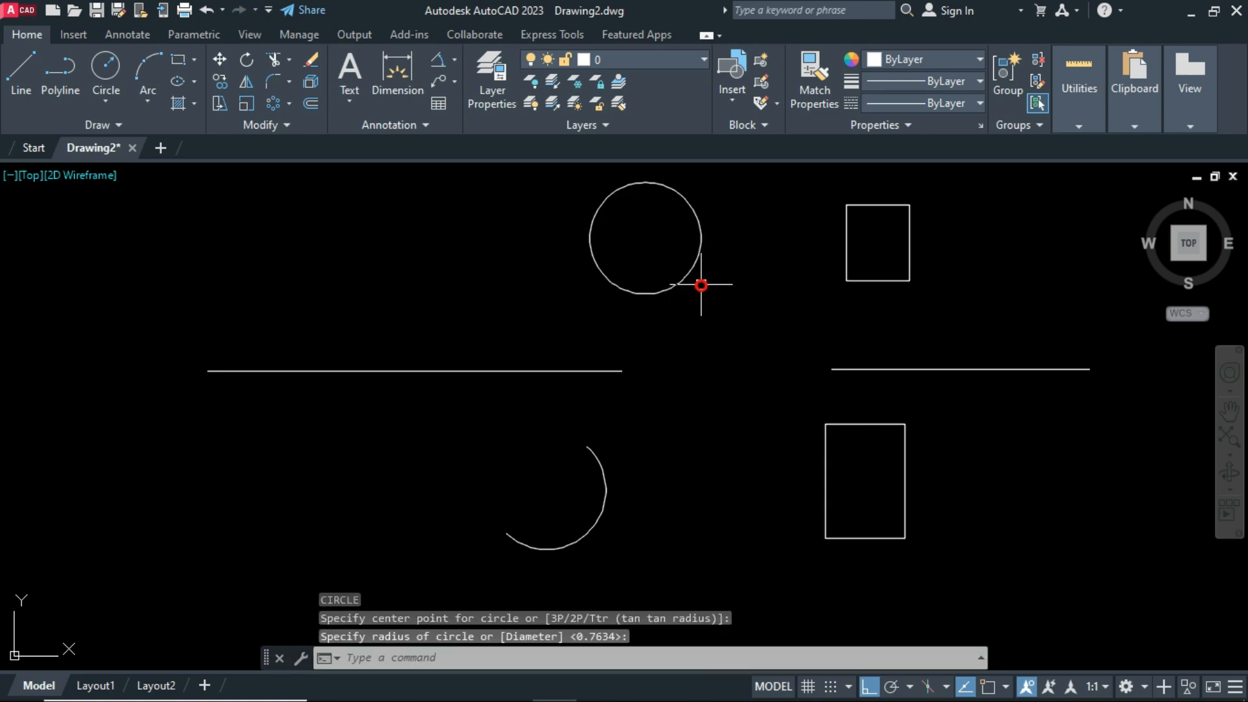
# Step: Break a gap into the right side of the circle, from its lower right up to just right of its top
pyautogui.write('br')
pyautogui.press('Return')
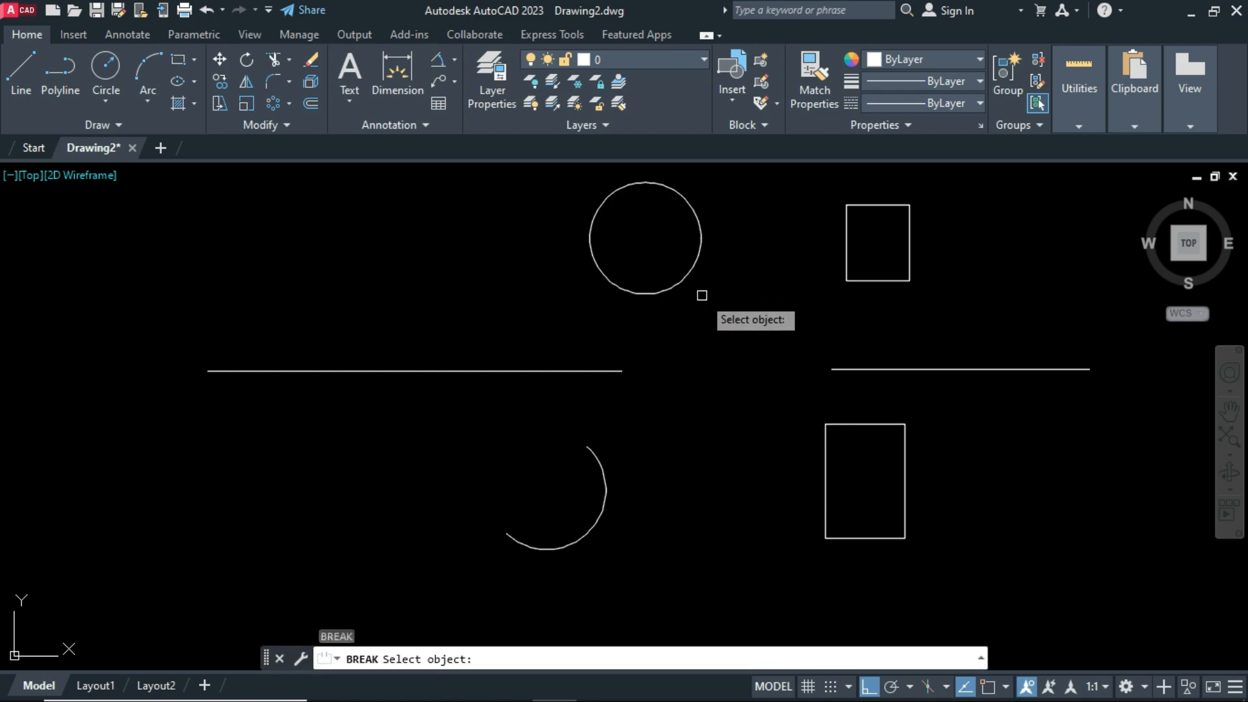
pyautogui.click(682, 281)
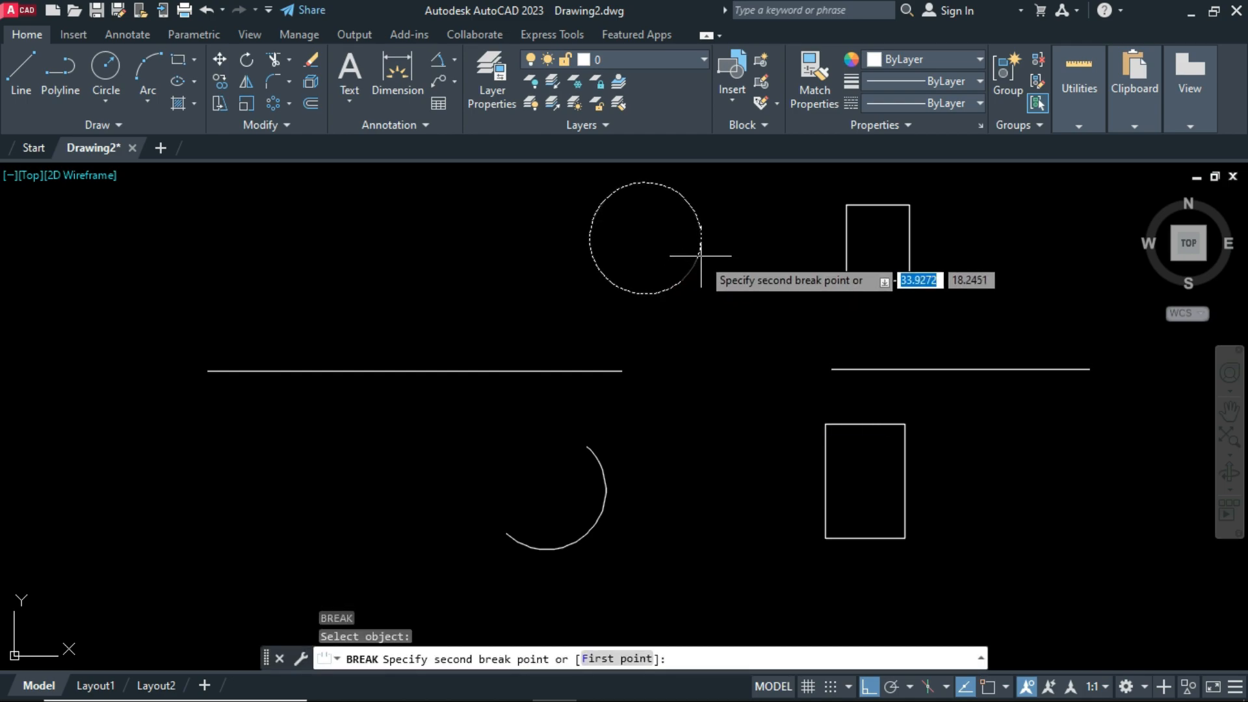
pyautogui.click(666, 181)
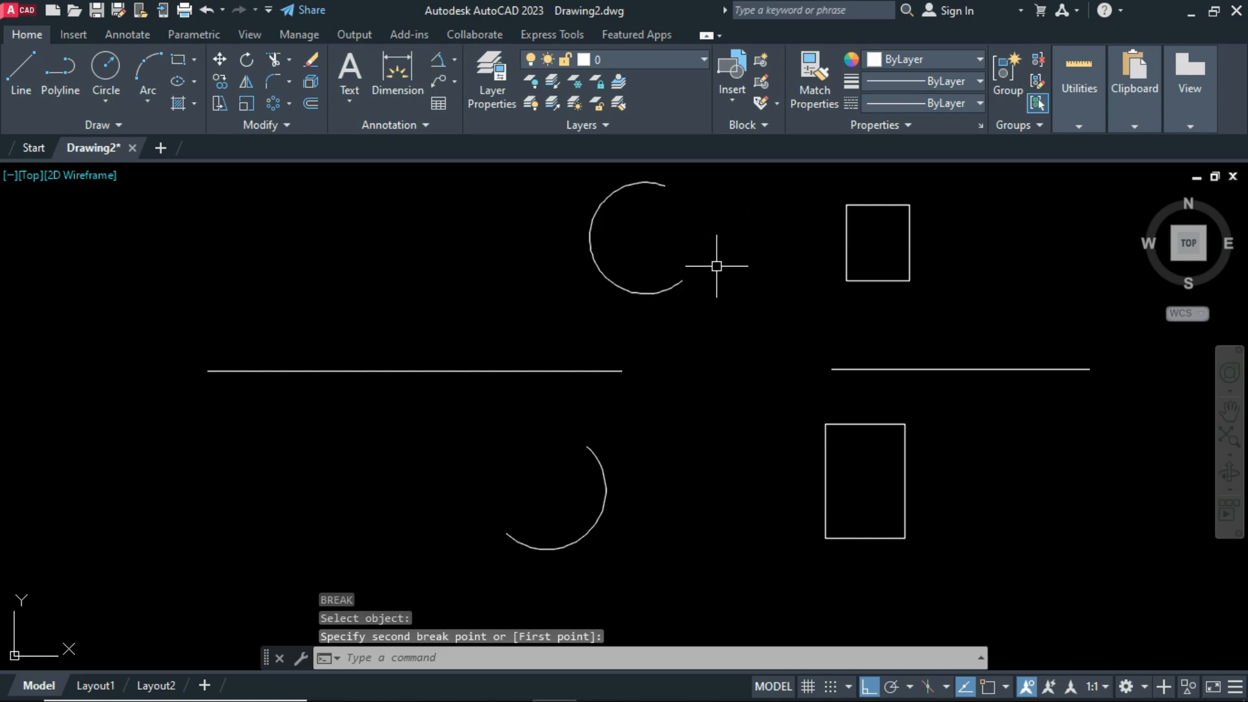
# Step: Break the long left line with the First point option, from near its left end to about three-quarters along, and undo the break
pyautogui.moveTo(734, 319); pyautogui.dragTo(733, 323, button='middle')
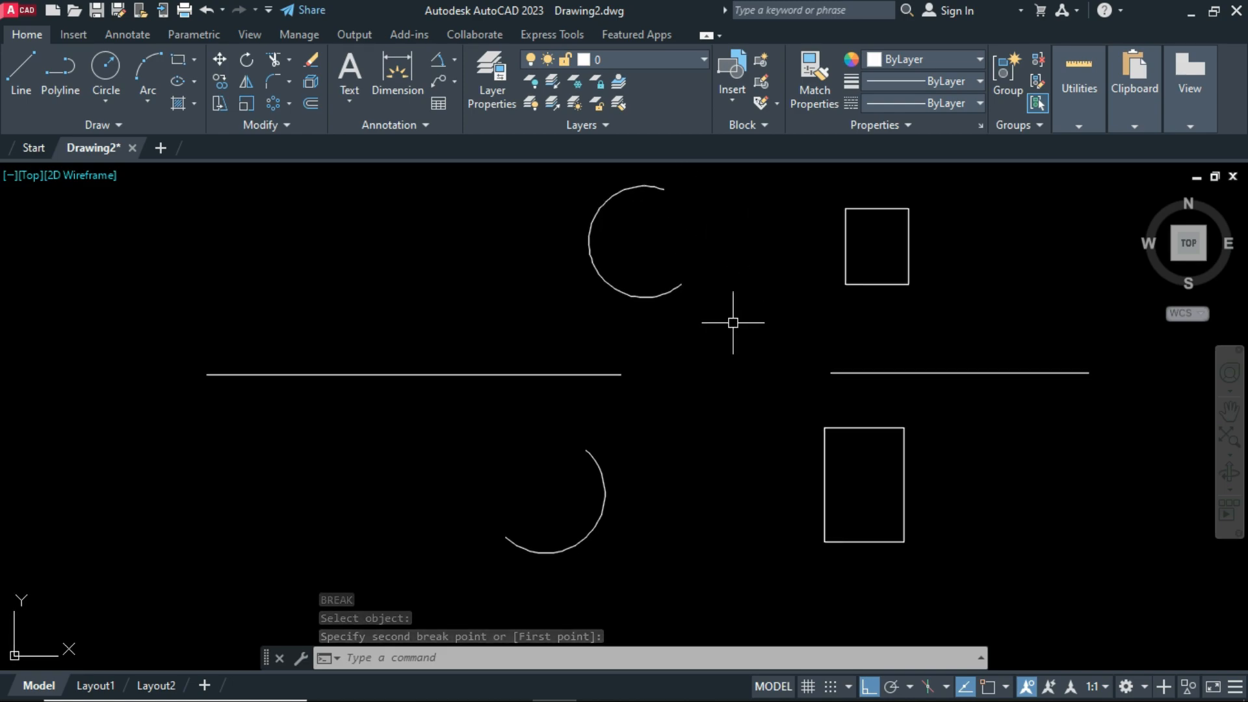
pyautogui.write('b')
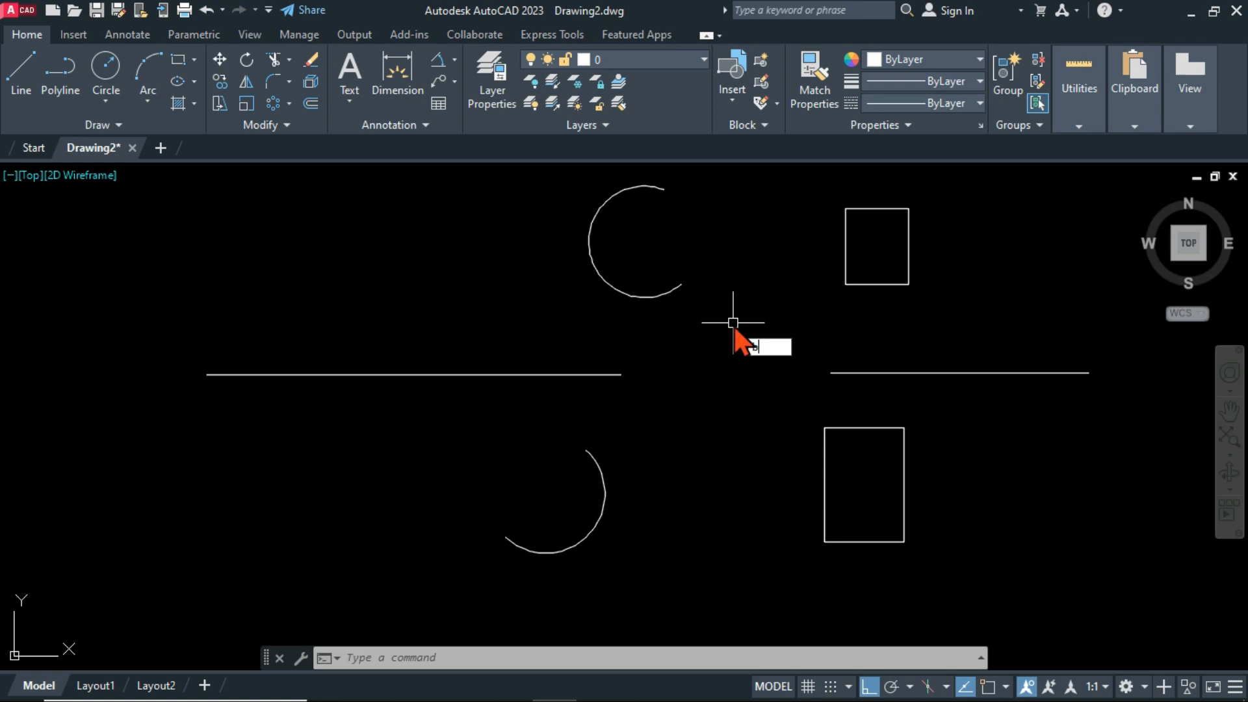
pyautogui.press('Return')
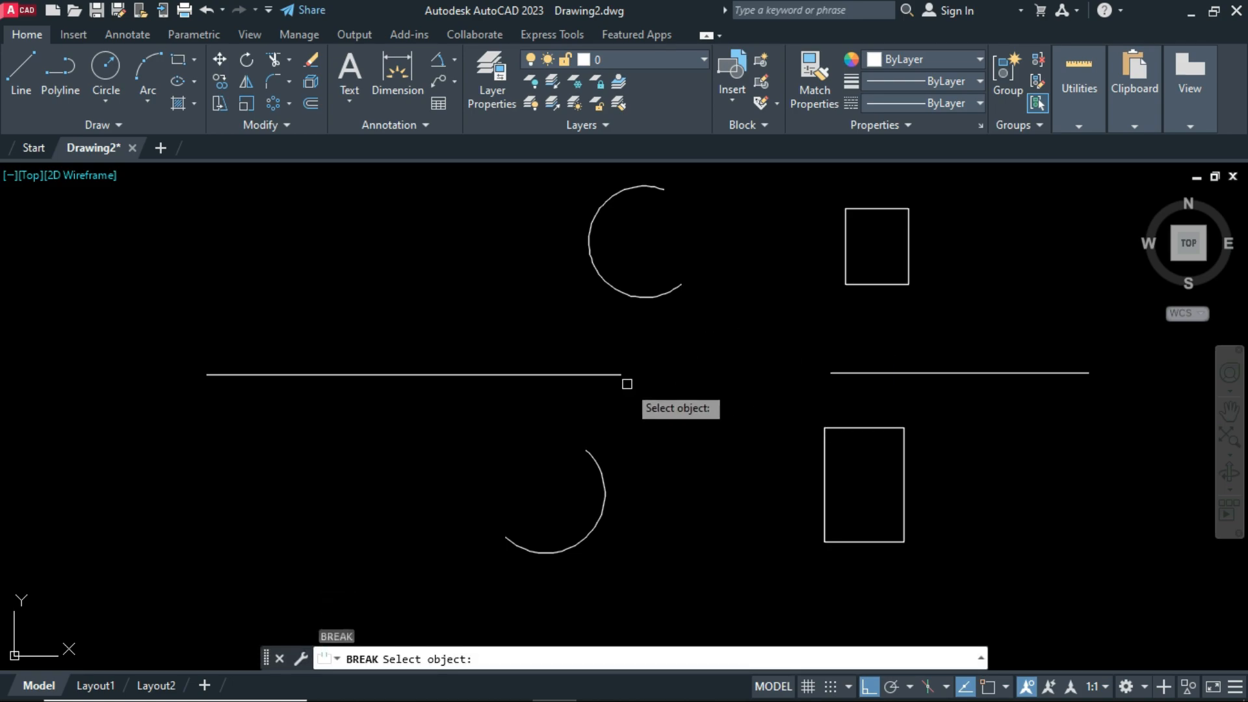
pyautogui.click(520, 374)
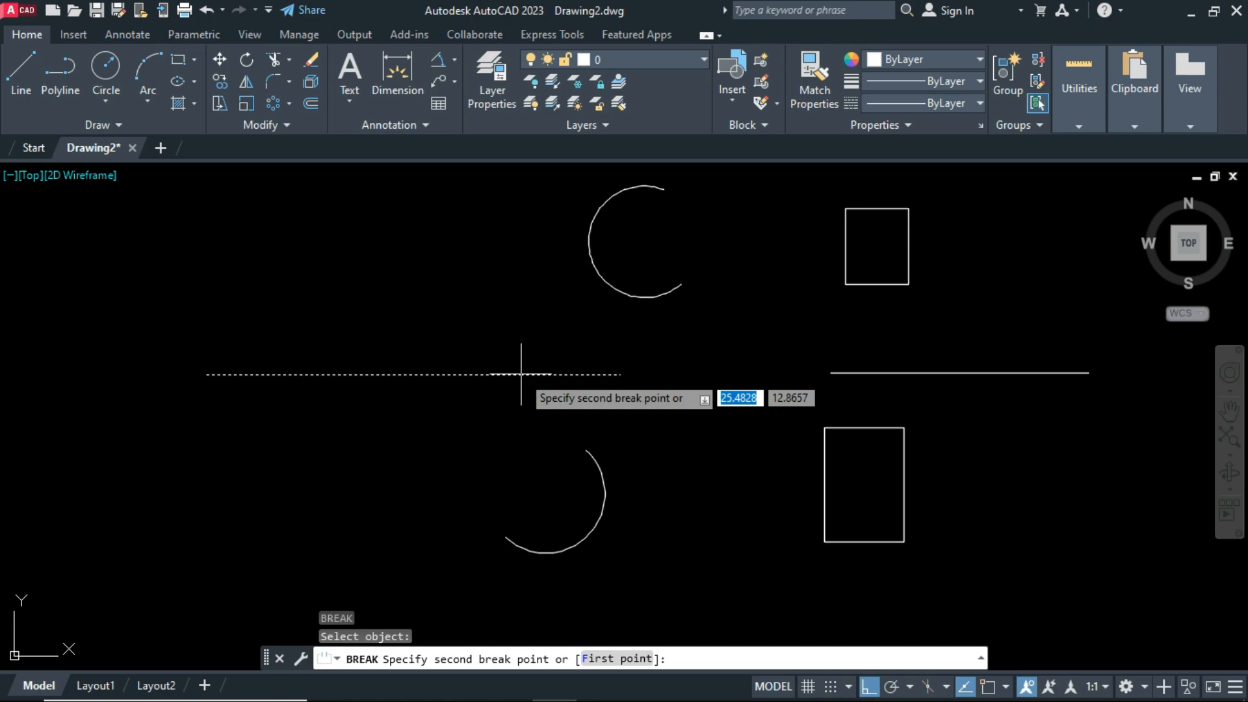
pyautogui.write('f')
pyautogui.press('Return')
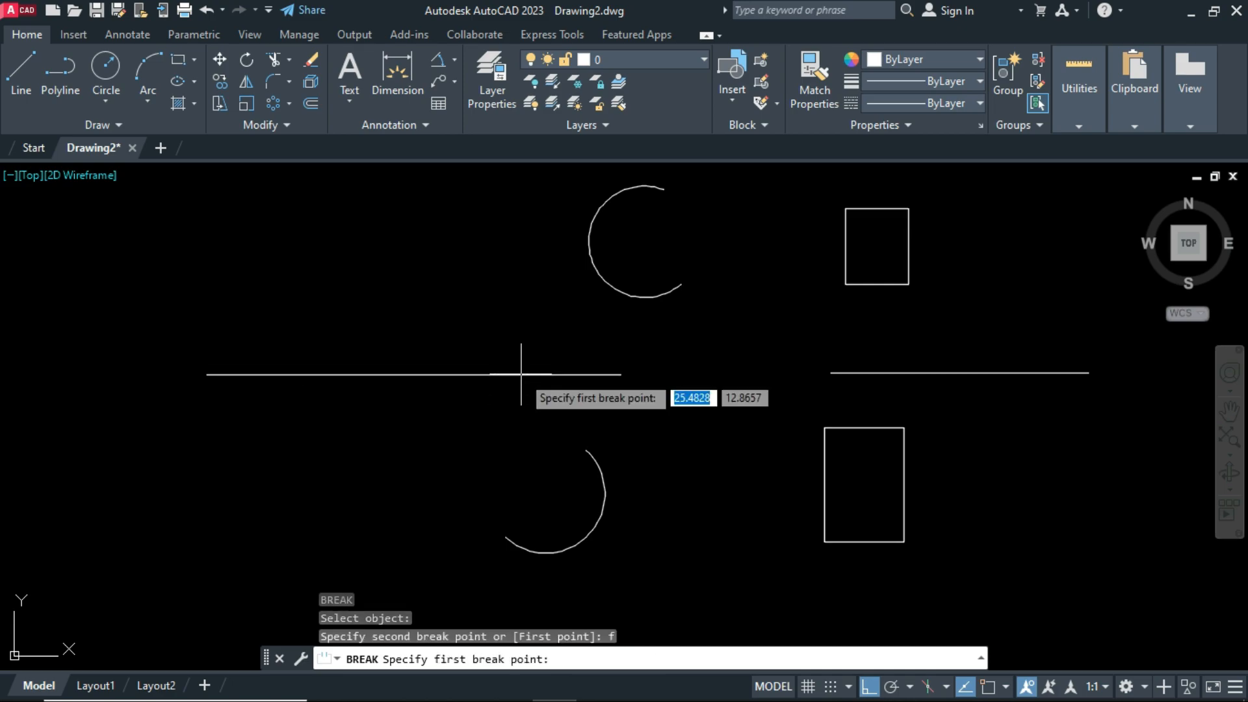
pyautogui.click(278, 375)
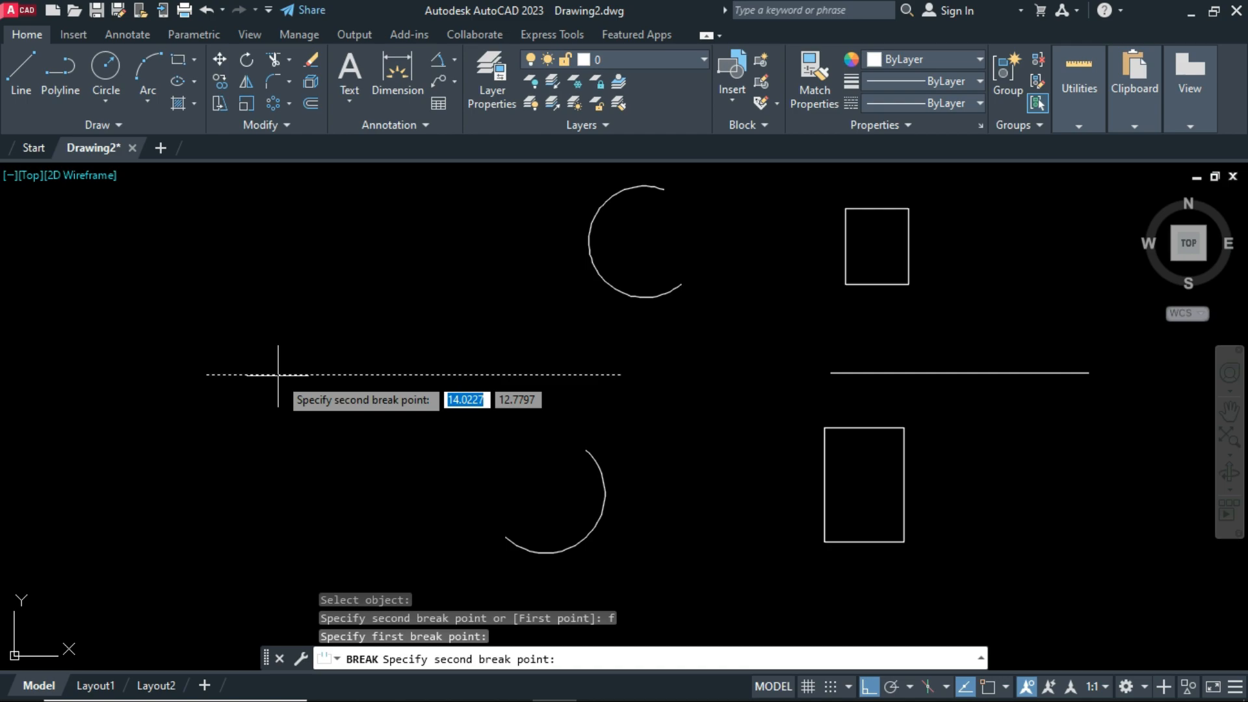
pyautogui.click(533, 375)
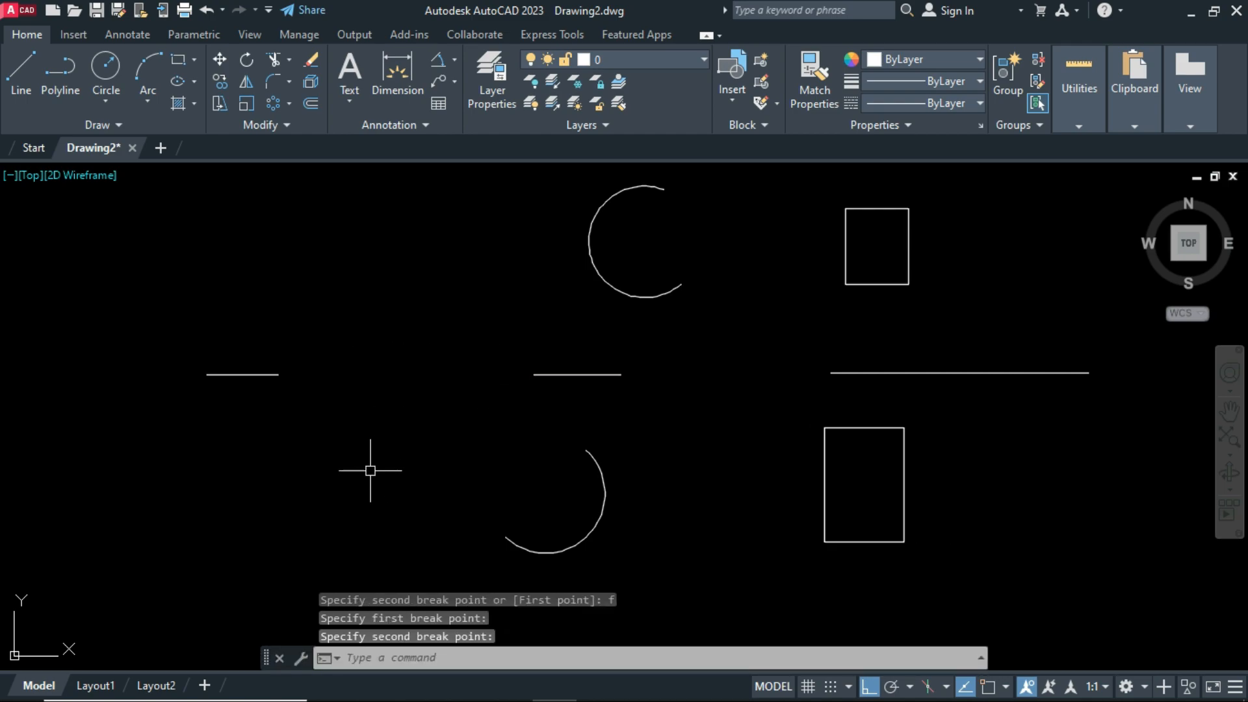
pyautogui.hotkey('ctrl', 'z')
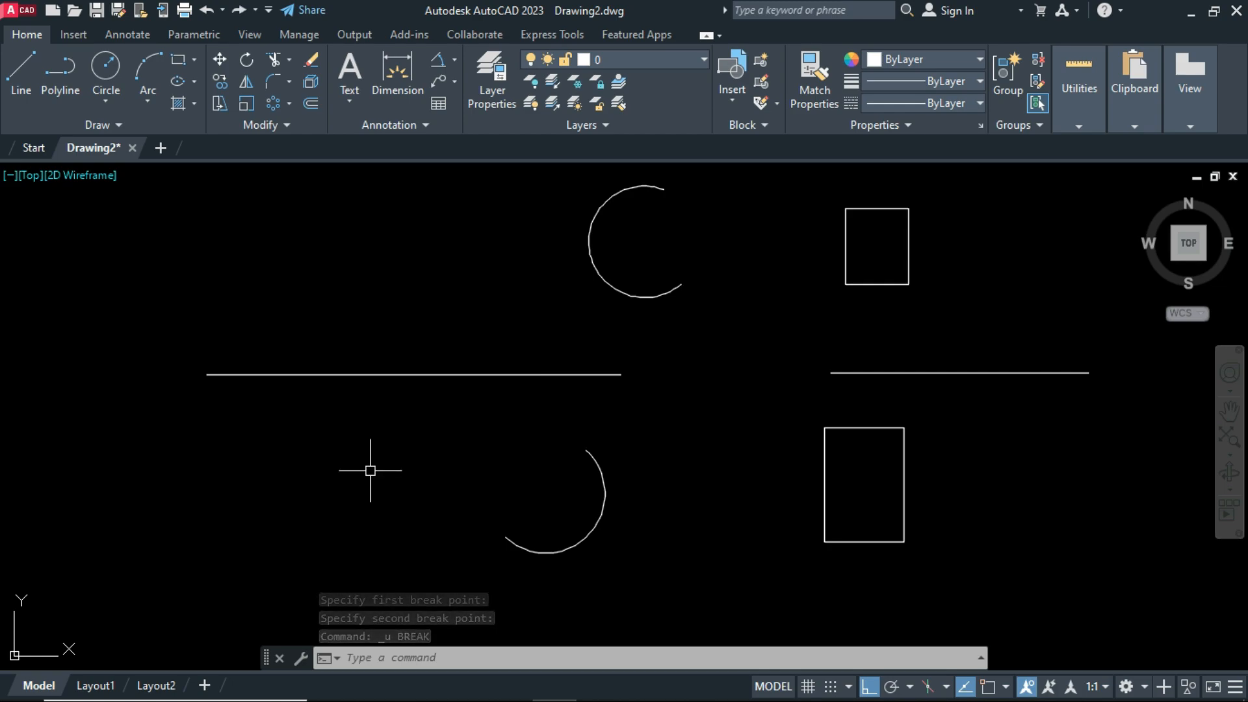
# Step: Break the long left line using the selection point right of its middle as the first break point, and undo the break
pyautogui.write('br')
pyautogui.press('Return')
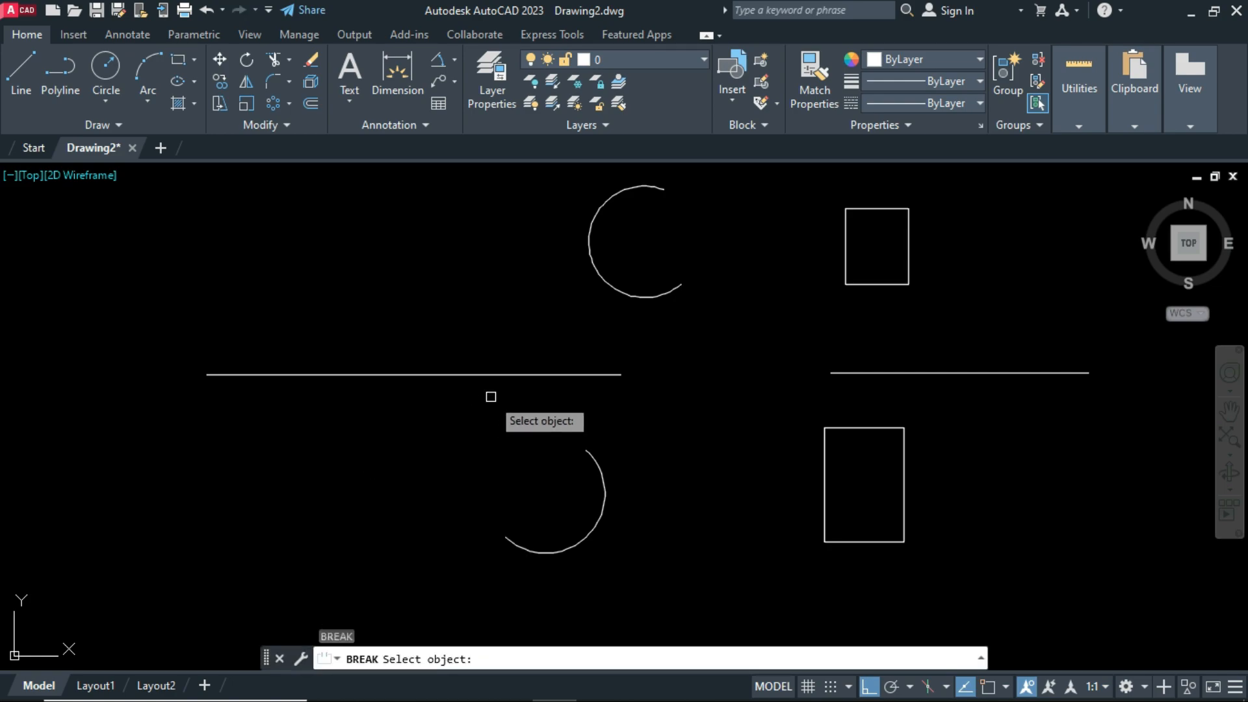
pyautogui.click(518, 376)
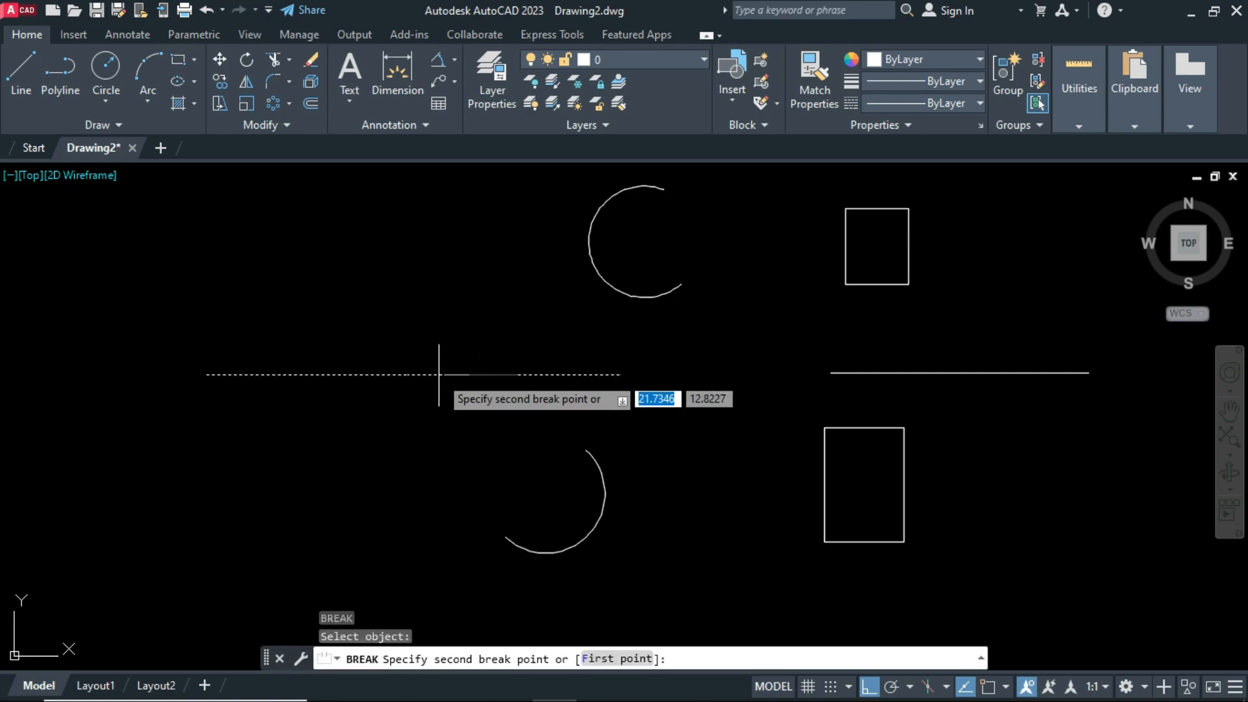
pyautogui.click(330, 374)
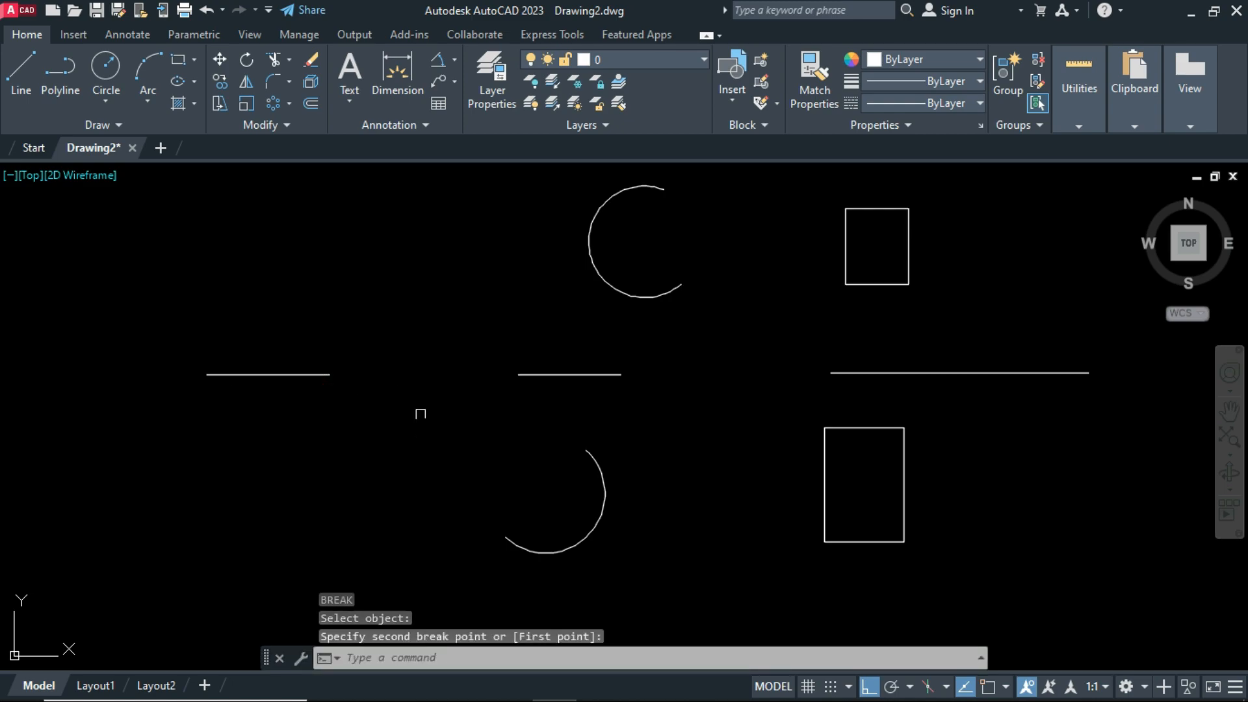
pyautogui.hotkey('ctrl', 'z')
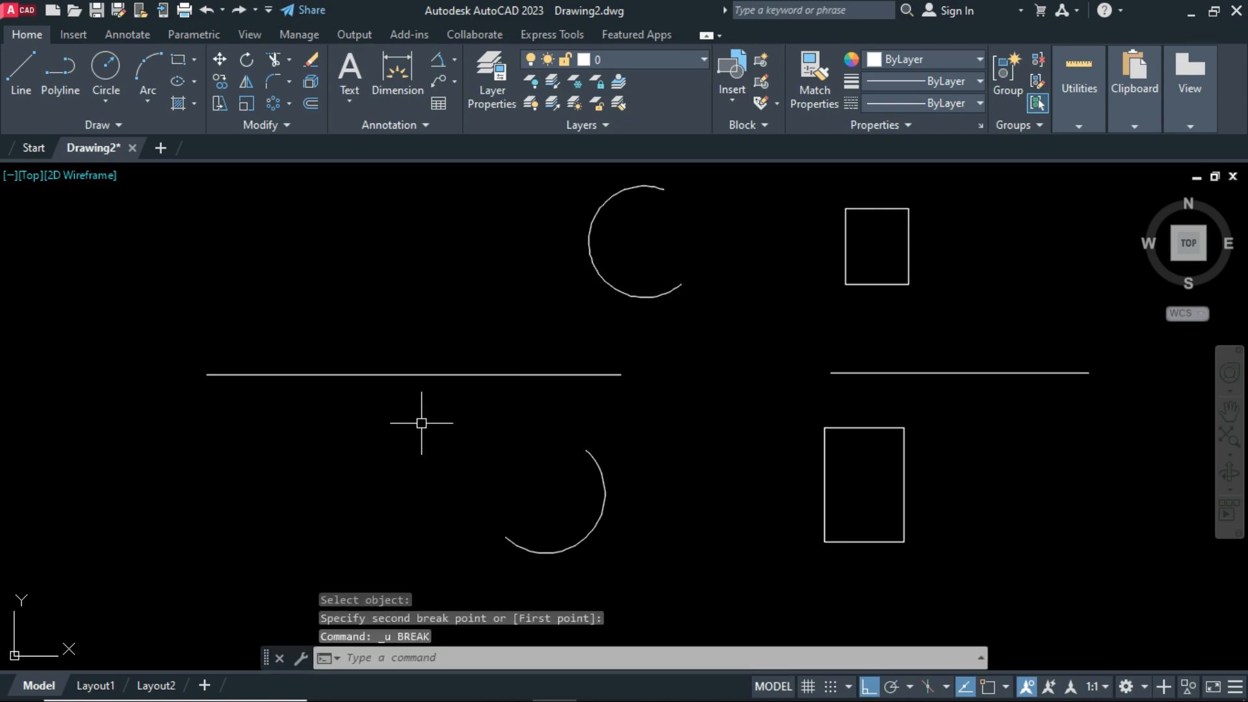
# Step: Break the long left line with the First point option, from near its right end back to its left third, and undo the break
pyautogui.write('br')
pyautogui.press('Return')
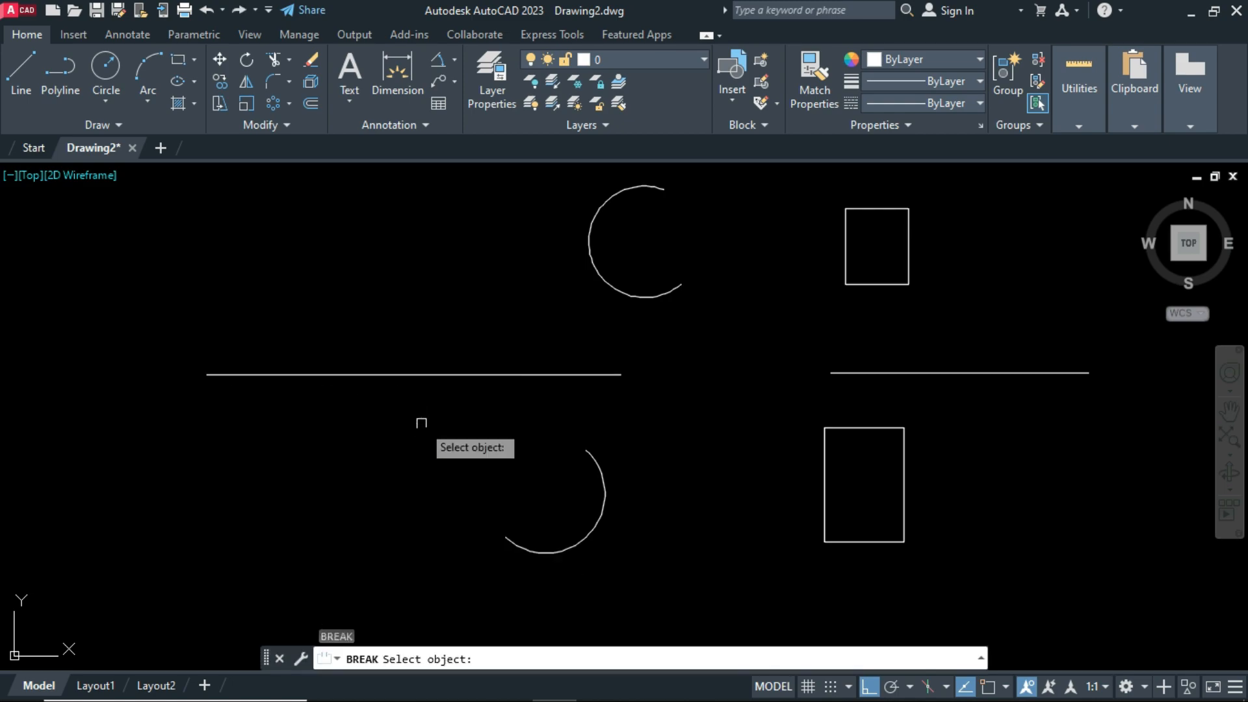
pyautogui.click(513, 376)
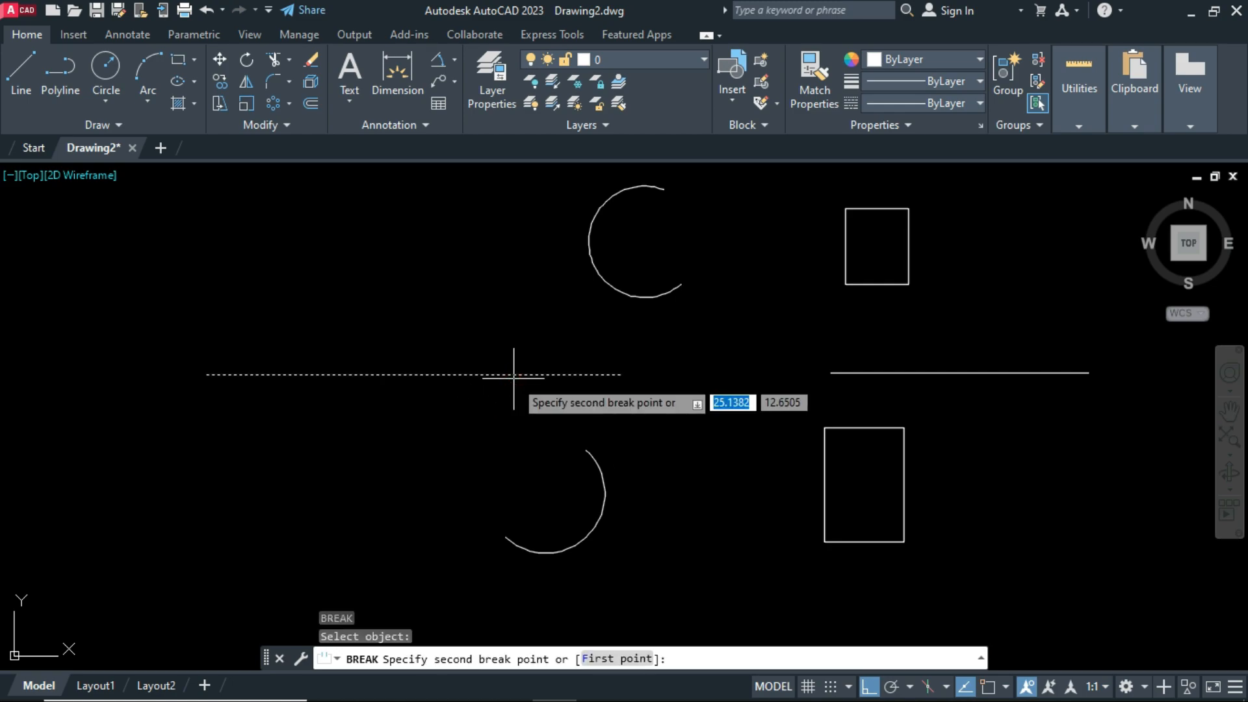
pyautogui.write('f')
pyautogui.press('Return')
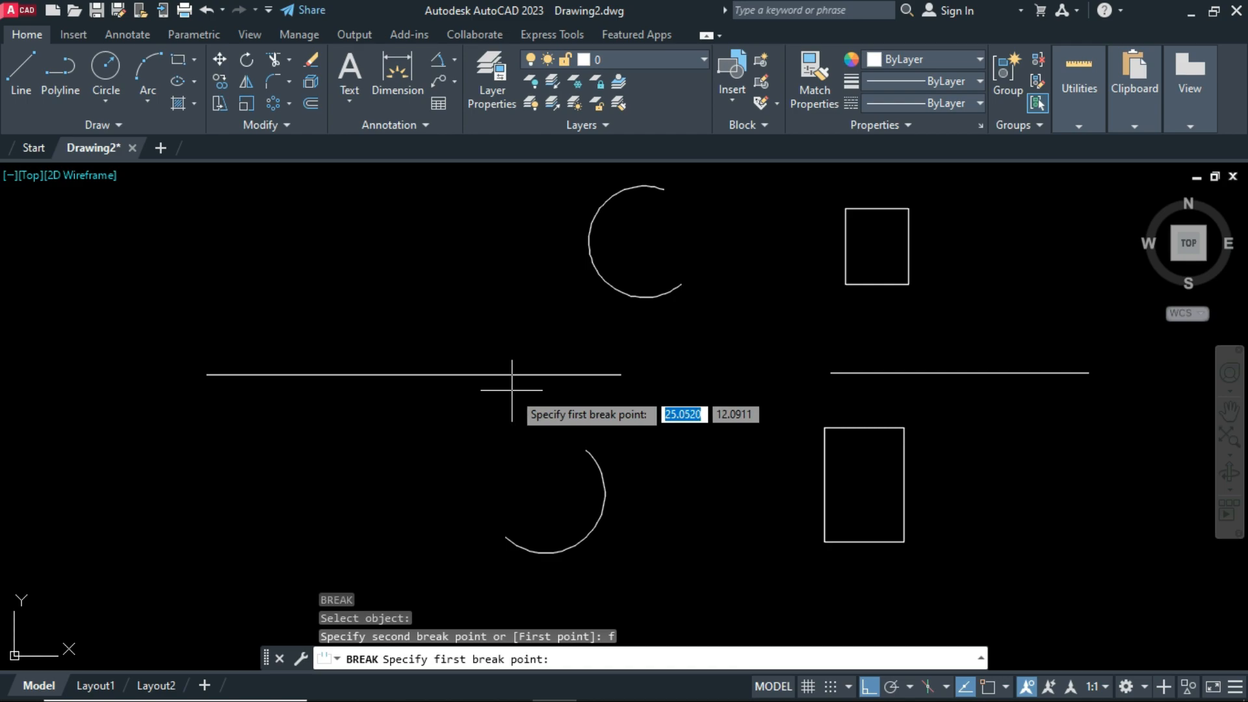
pyautogui.click(589, 374)
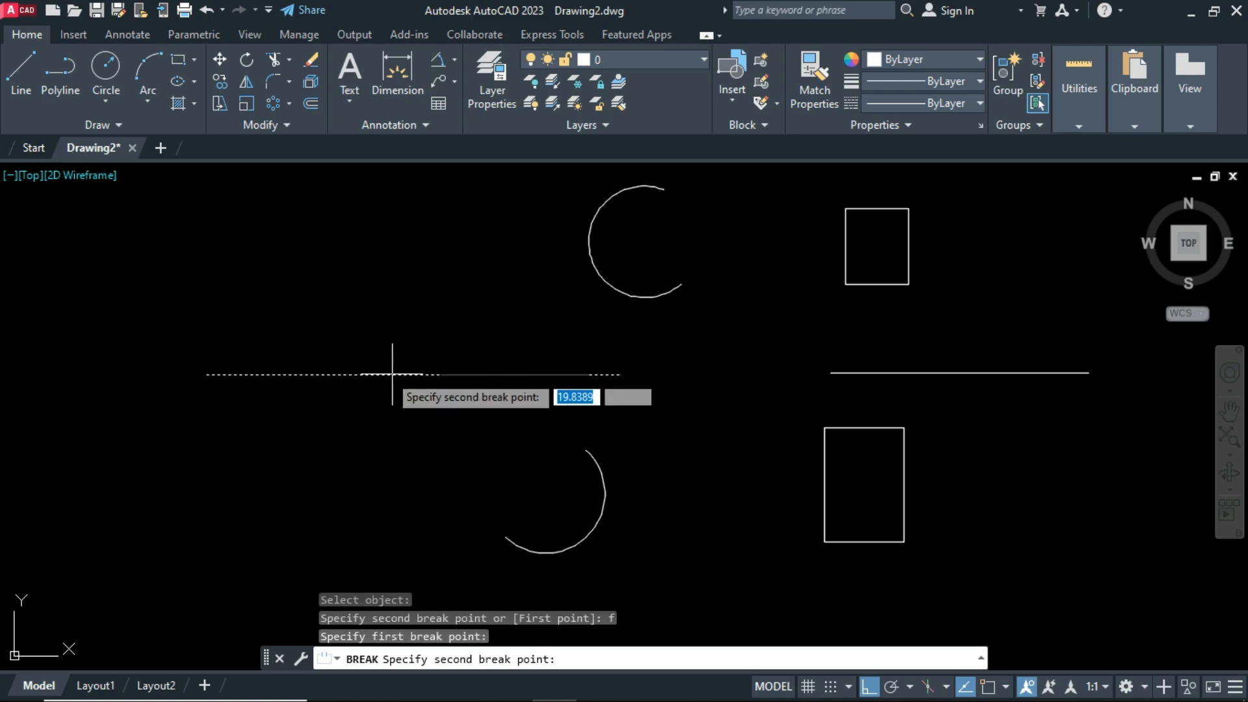
pyautogui.click(329, 374)
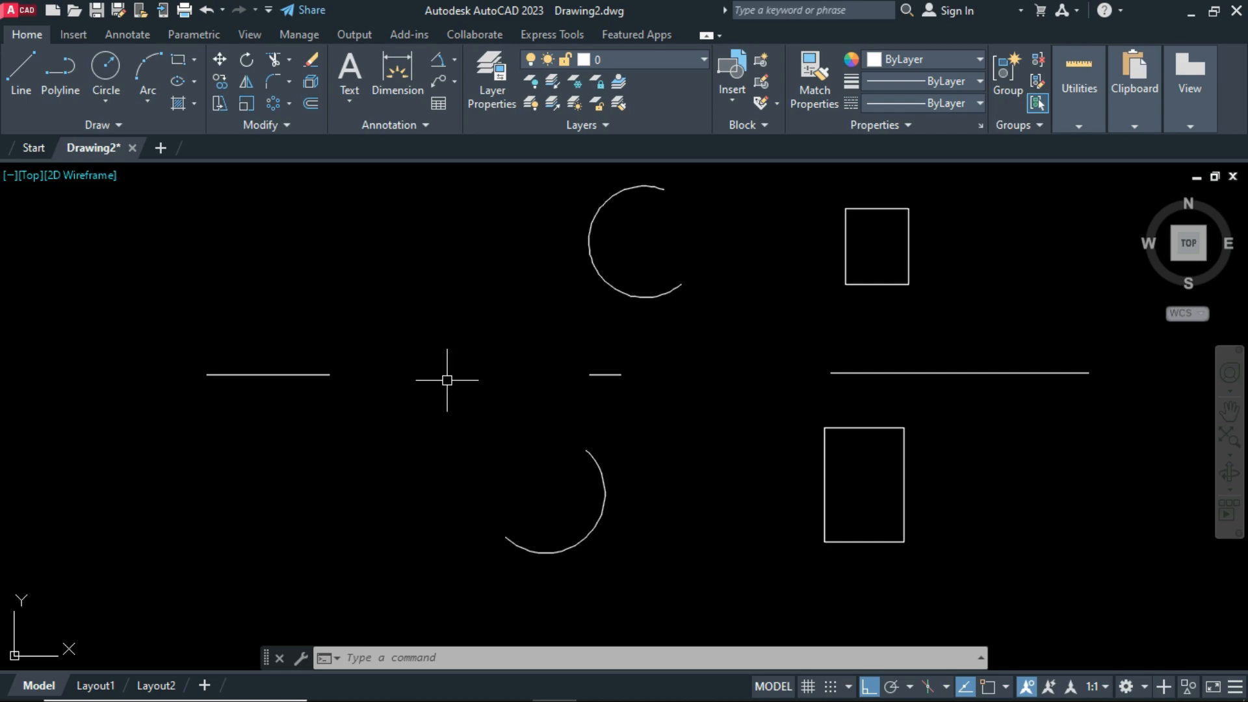
pyautogui.hotkey('ctrl', 'z')
# Step: Split the shorter right-hand line near its middle with Break at Point
pyautogui.click(287, 127)
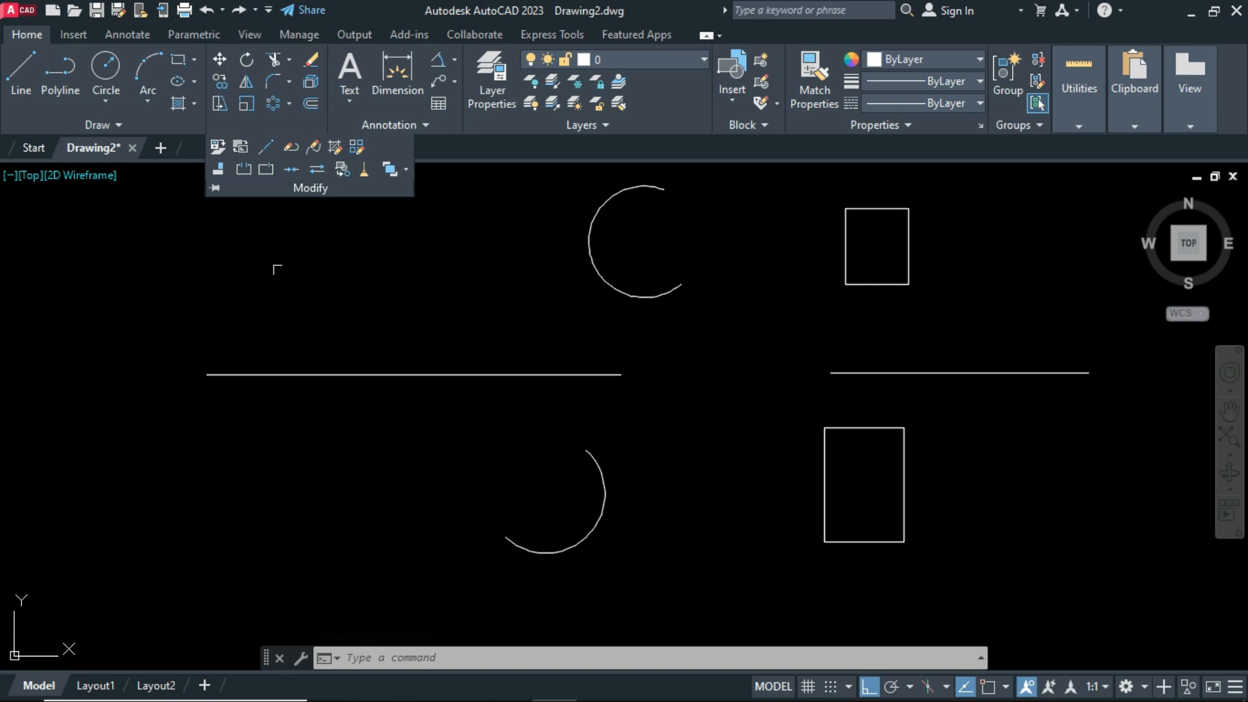
pyautogui.moveTo(443, 300); pyautogui.dragTo(399, 327, button='middle')
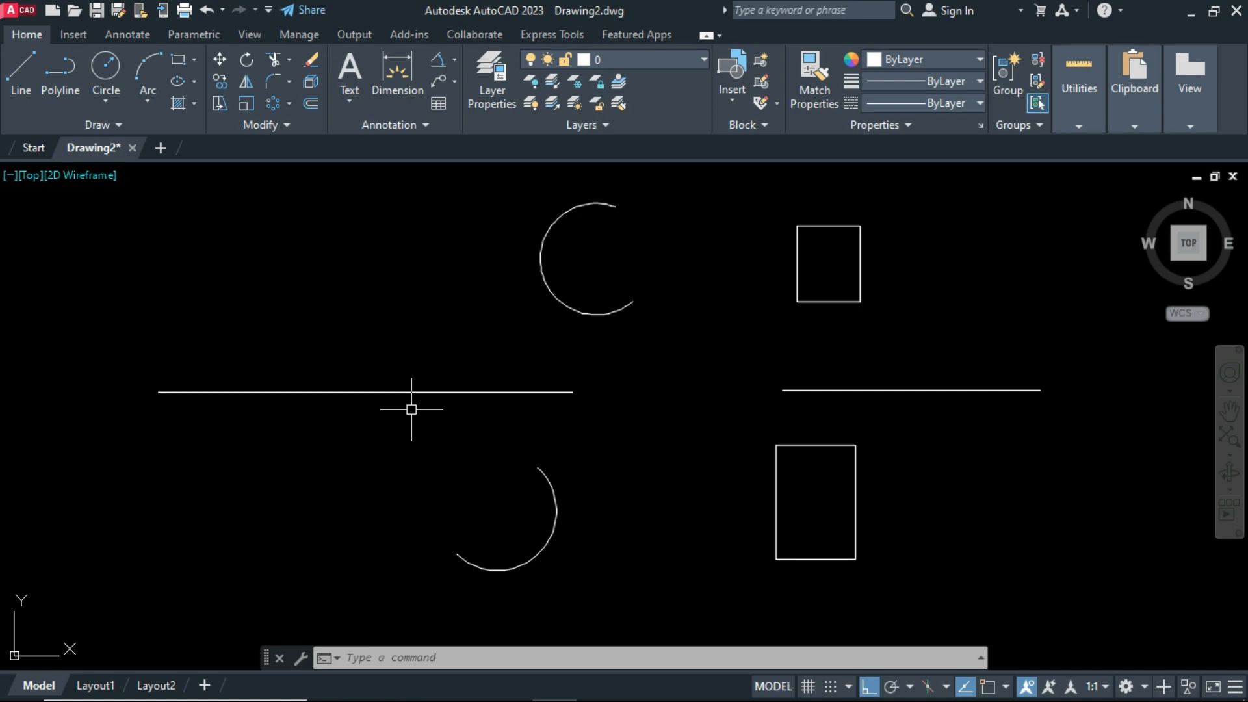
pyautogui.click(284, 125)
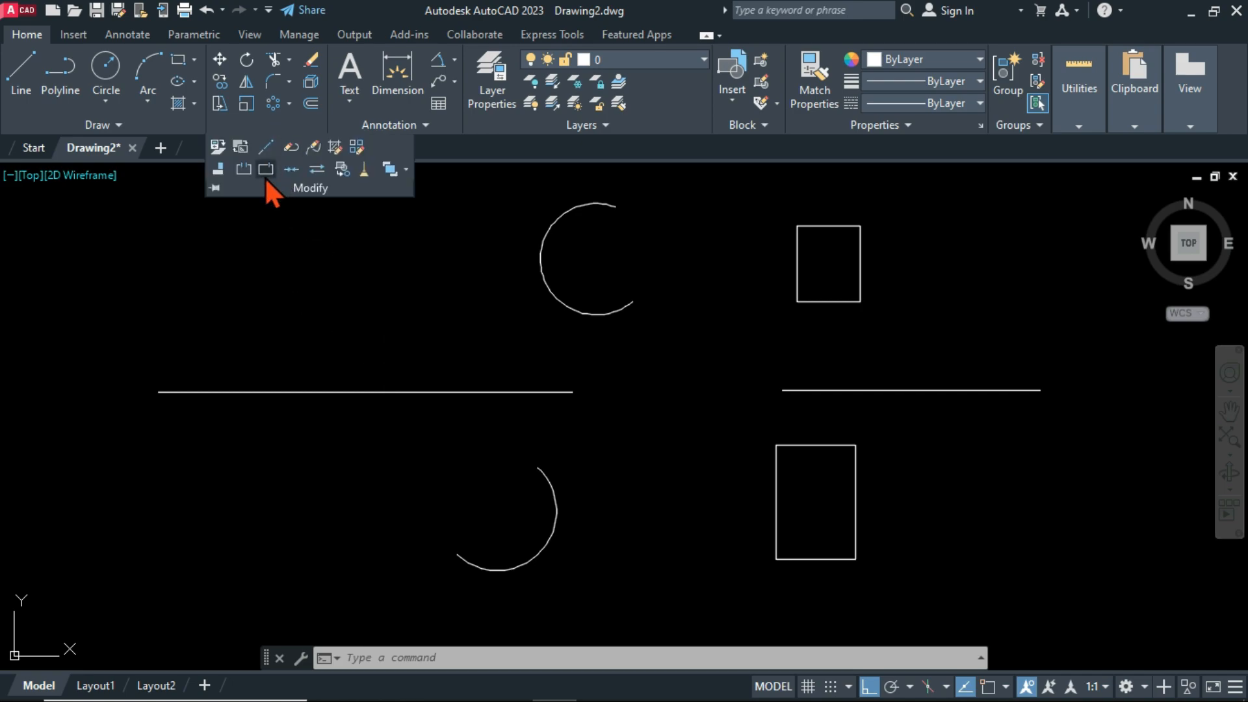
pyautogui.click(265, 170)
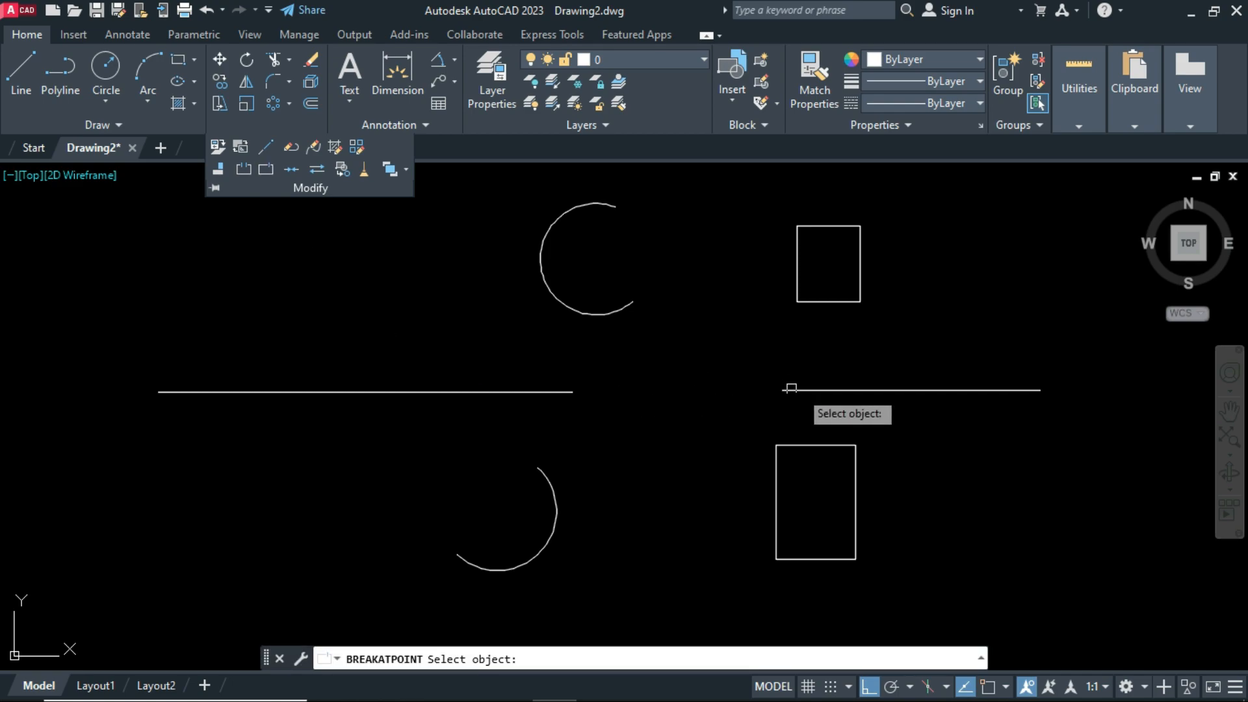
pyautogui.click(848, 390)
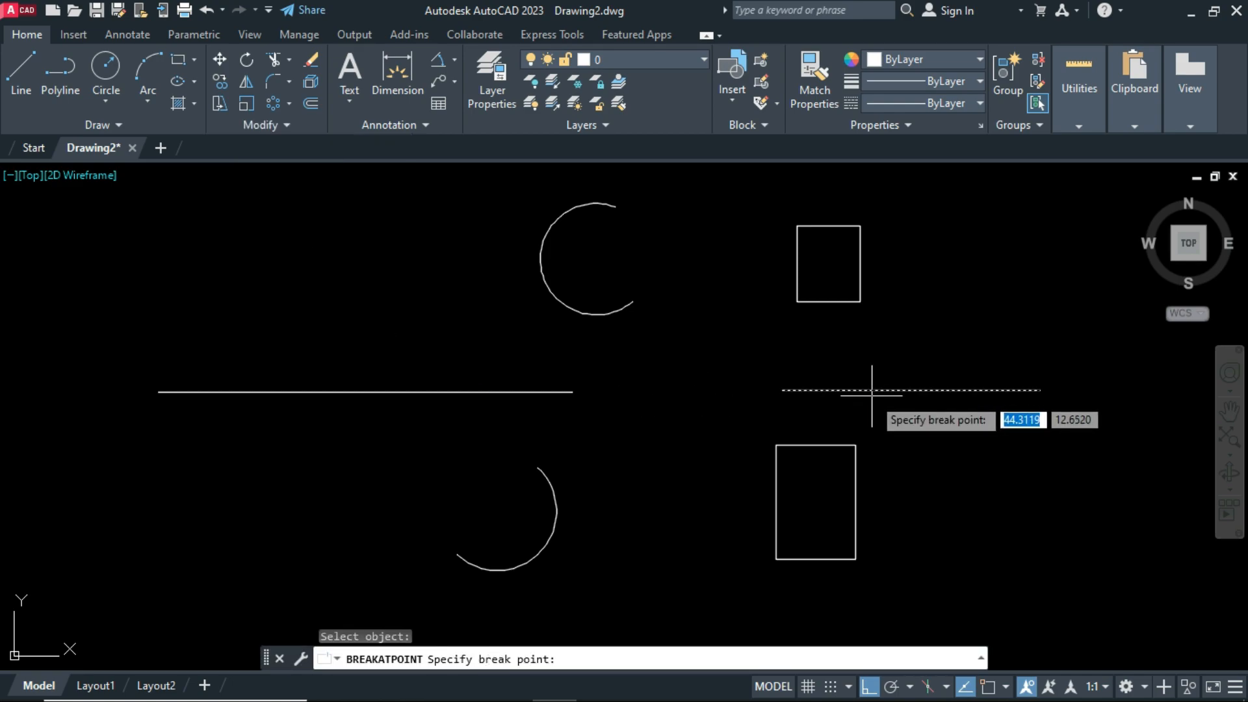
pyautogui.click(908, 390)
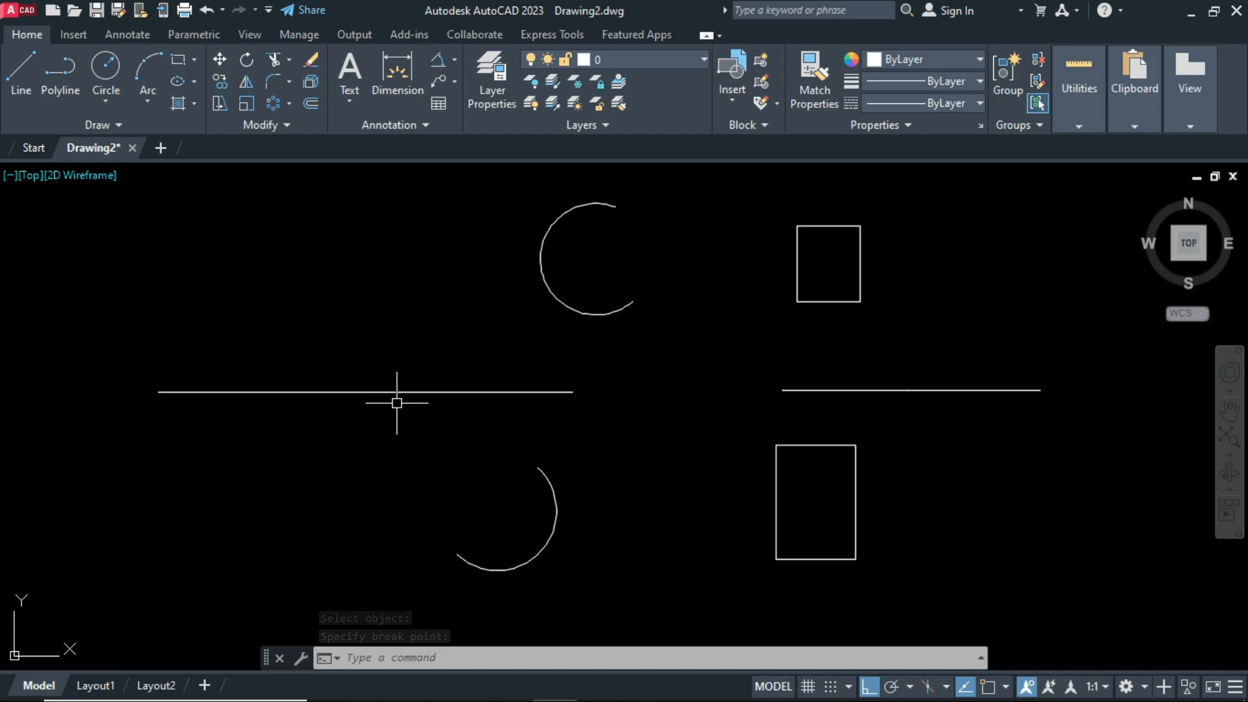
# Step: Move the right piece of the split line straight up by its midpoint grip and deselect it
pyautogui.click(942, 391)
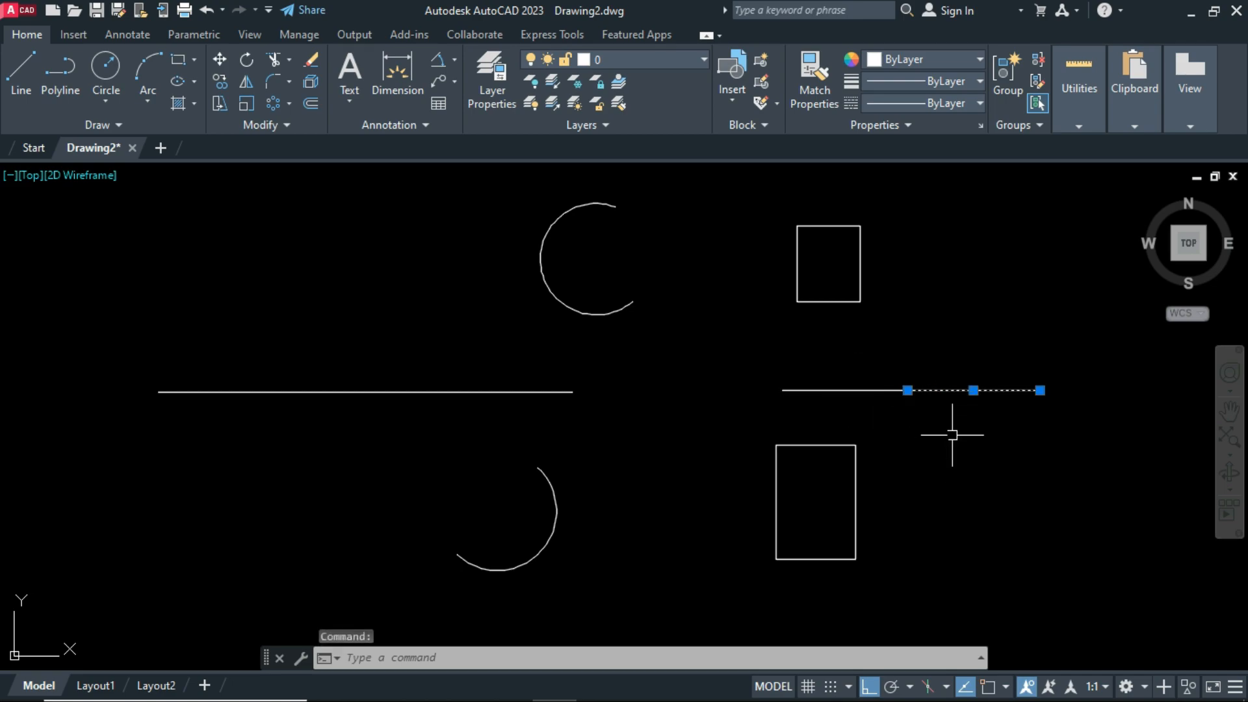
pyautogui.click(972, 390)
pyautogui.click(968, 353)
pyautogui.press('Escape')
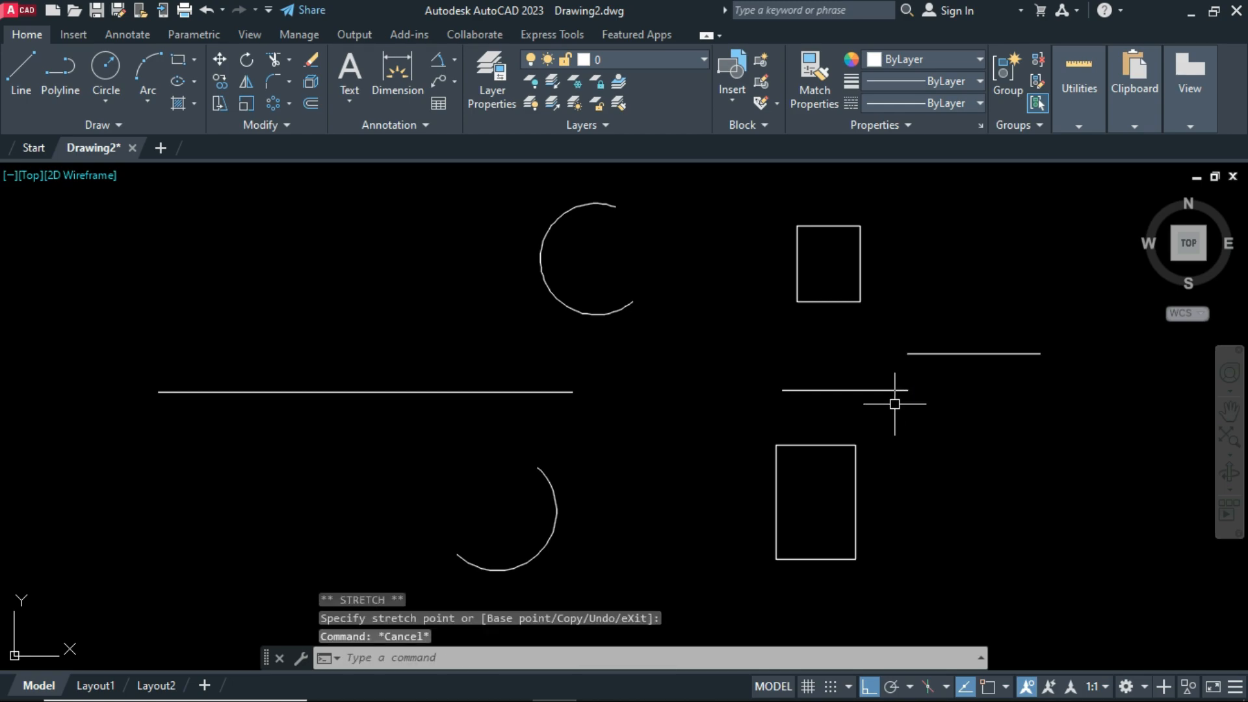
# Step: Move the left piece of the split line slightly down by its midpoint grip and deselect it
pyautogui.click(844, 390)
pyautogui.click(844, 390)
pyautogui.click(845, 413)
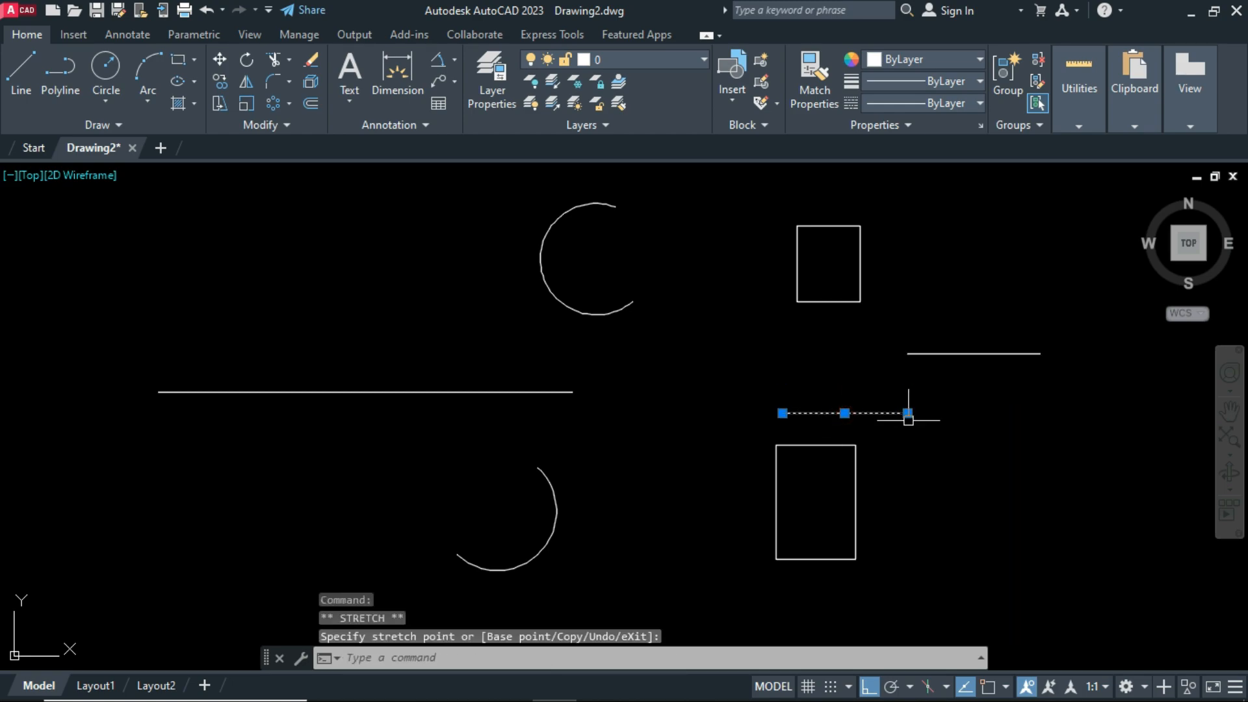
pyautogui.press('Escape')
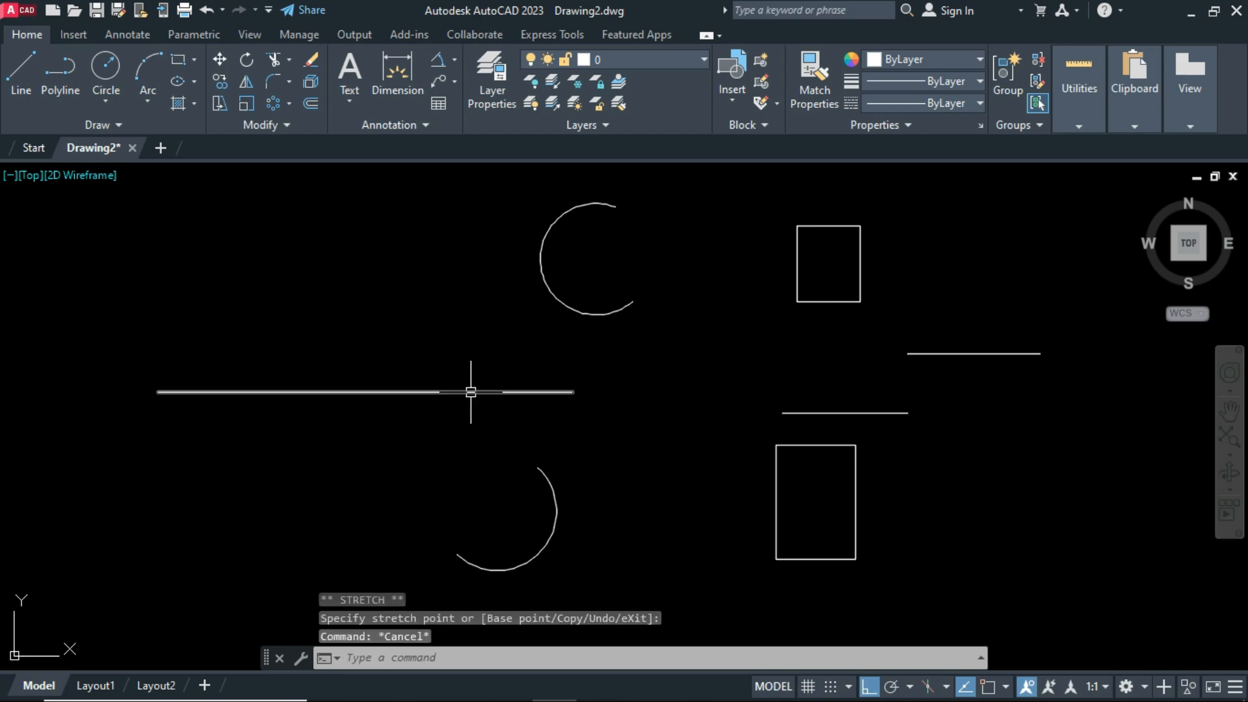
# Step: Move the long left line straight up by its midpoint grip and deselect it
pyautogui.click(467, 392)
pyautogui.click(368, 391)
pyautogui.click(366, 351)
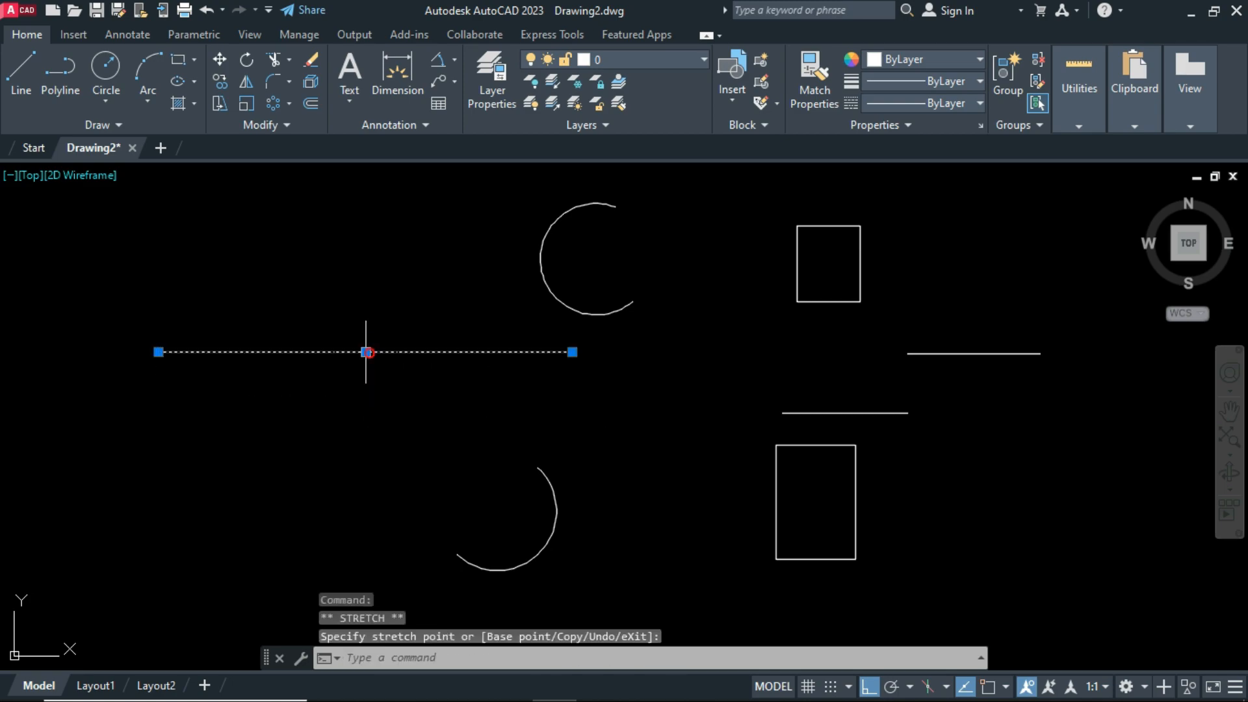
pyautogui.press('Escape')
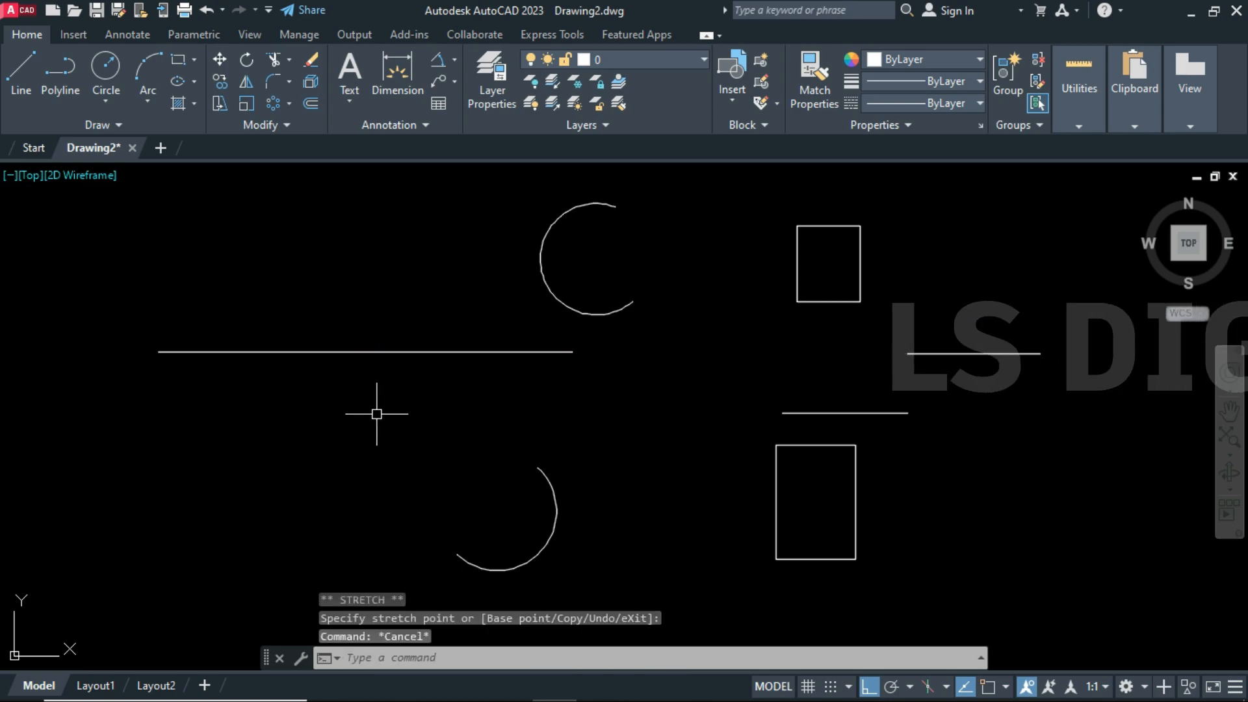
# Step: Split the long left line at a point near its right end with Break at Point
pyautogui.click(286, 129)
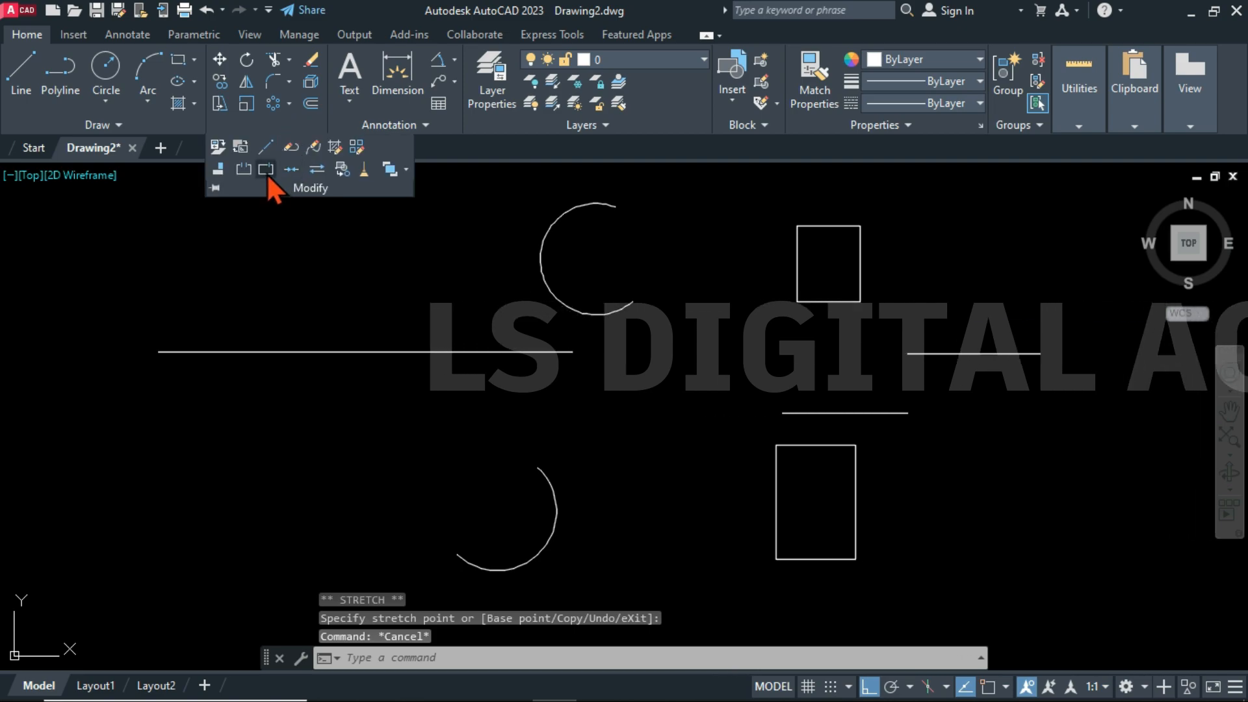
pyautogui.click(267, 170)
pyautogui.click(435, 352)
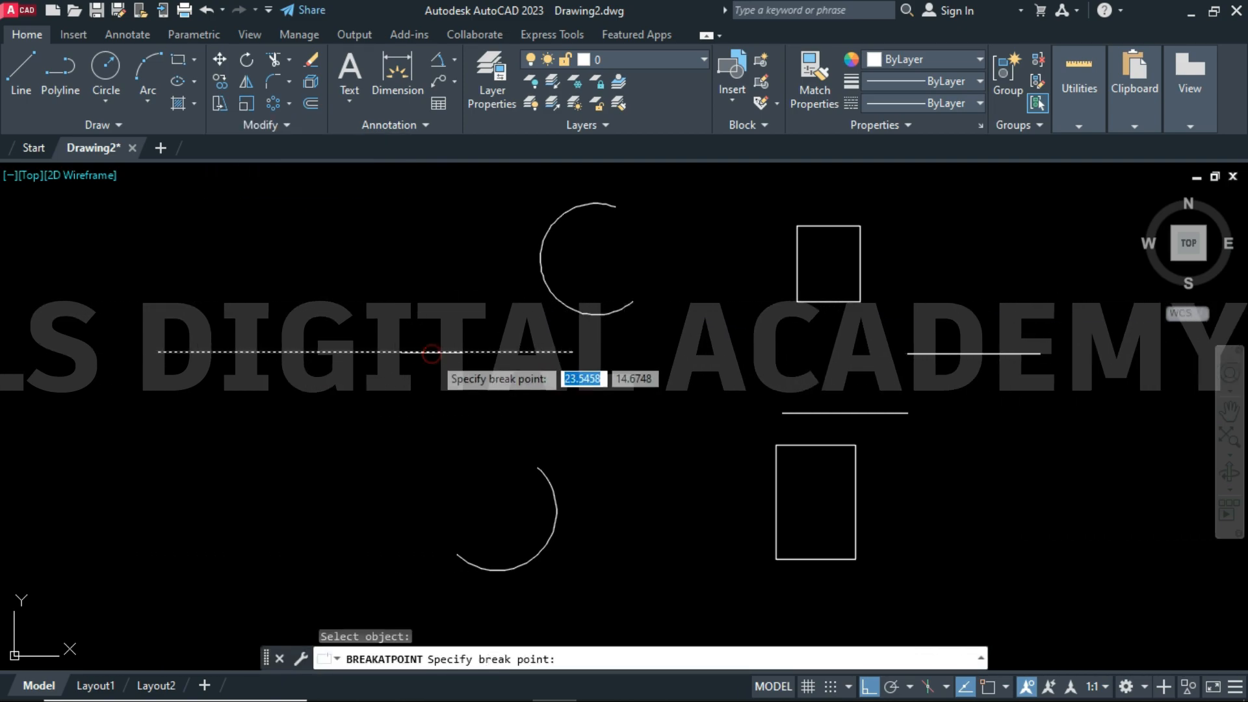
pyautogui.click(519, 351)
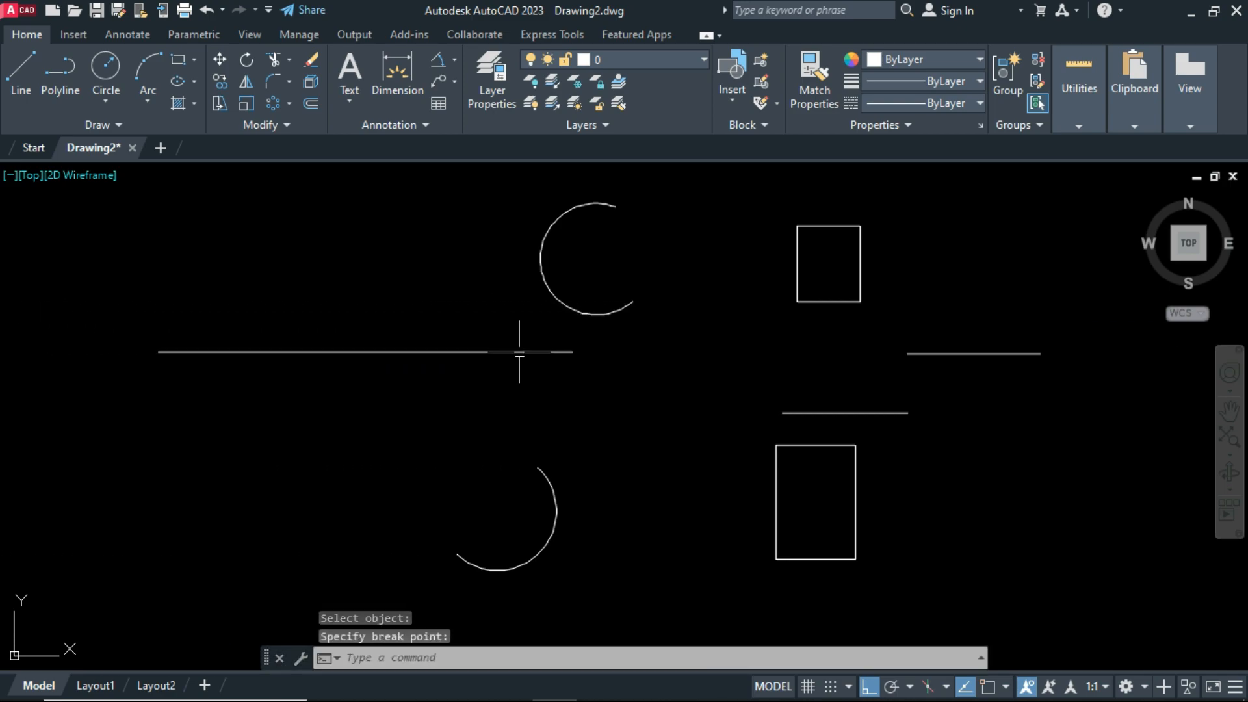
# Step: Try moving the longer left piece of the split line straight down by its midpoint grip, and undo the move
pyautogui.click(458, 351)
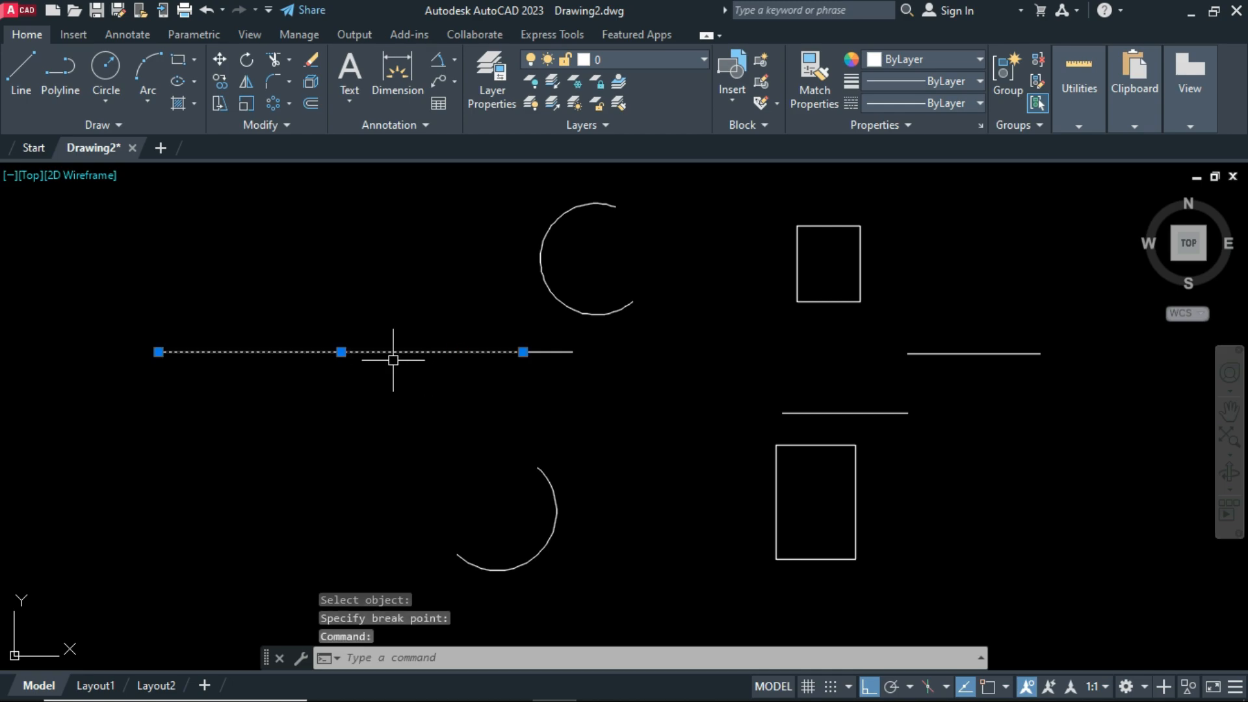
pyautogui.click(339, 352)
pyautogui.click(339, 394)
pyautogui.press('Escape')
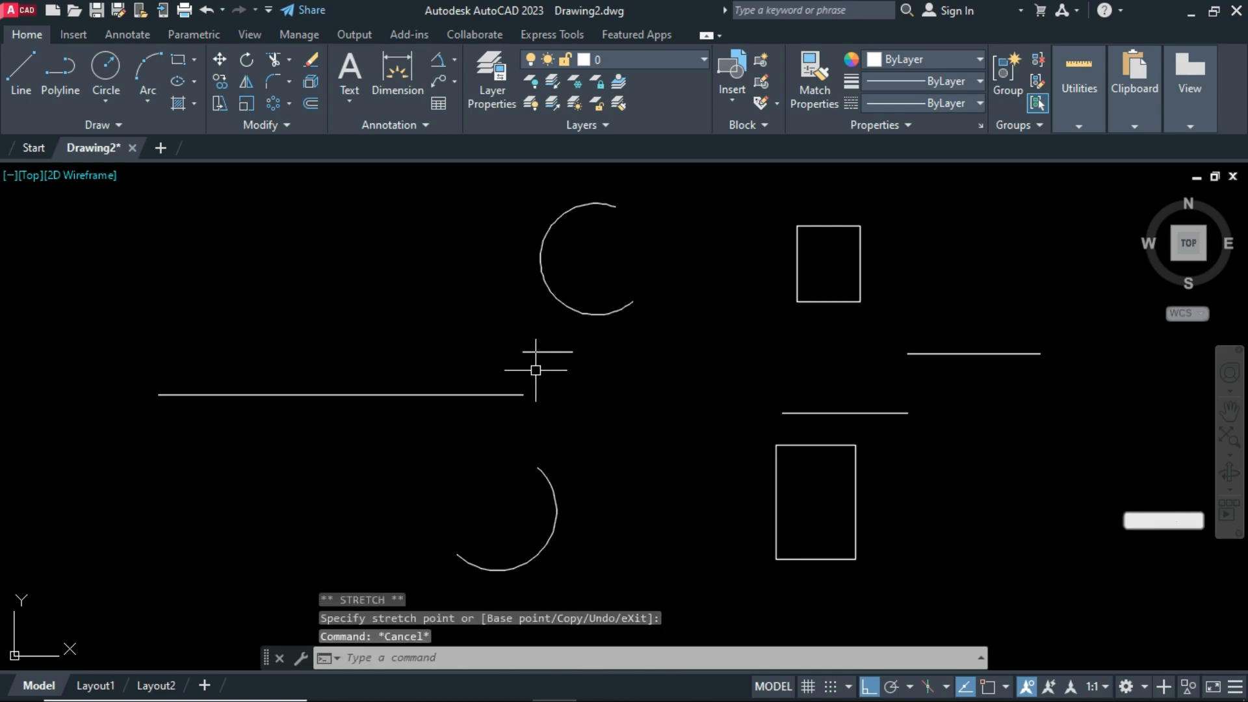
pyautogui.hotkey('ctrl', 'z')
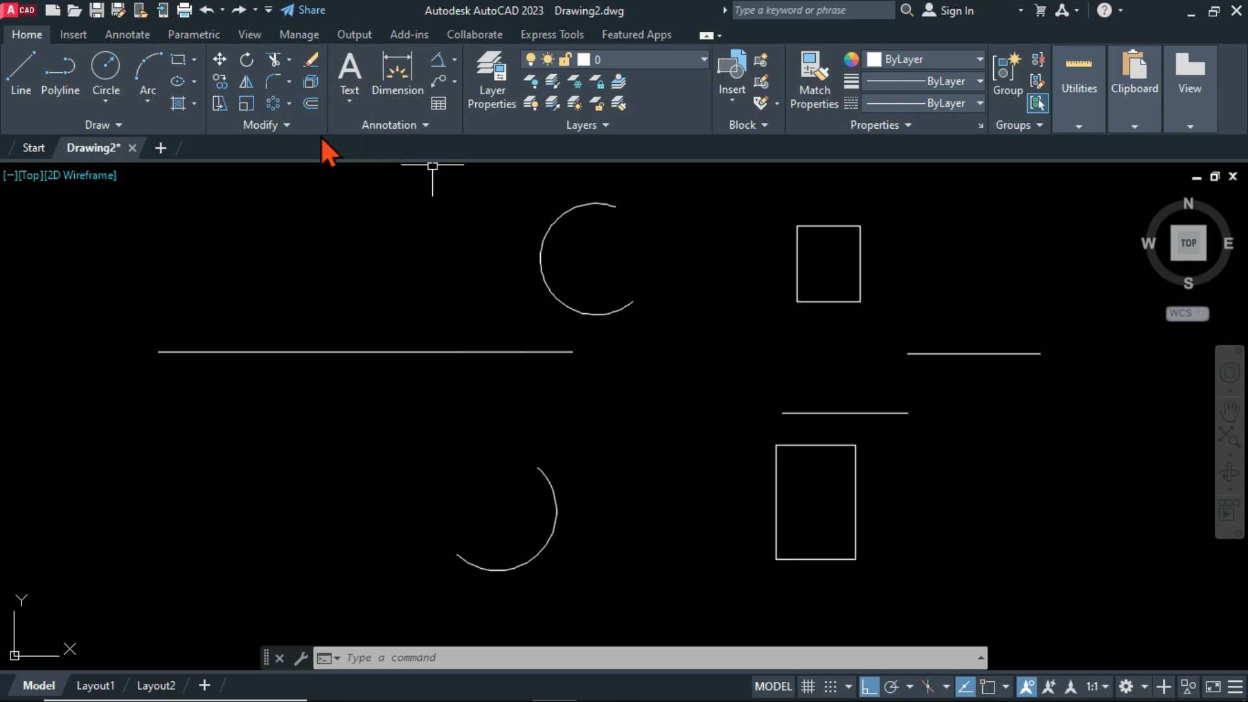
# Step: Split the upper rectangle at the middle of its right edge with Break at Point
pyautogui.click(291, 127)
pyautogui.click(267, 171)
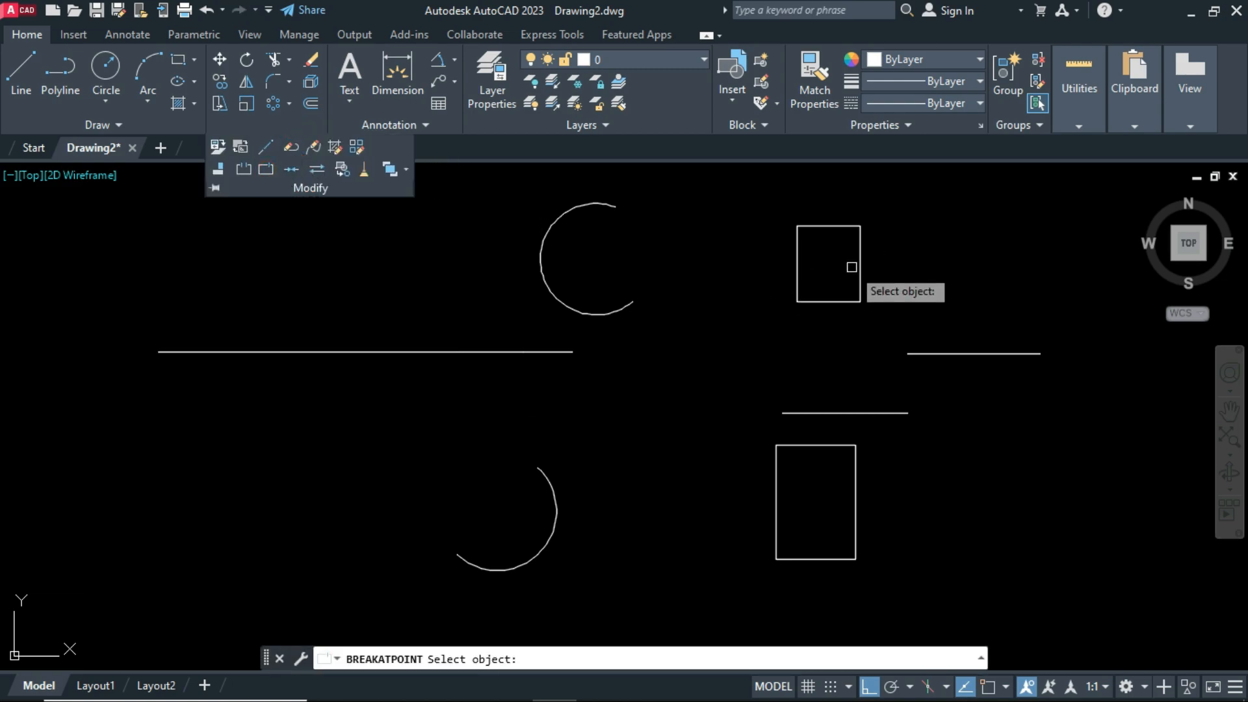
pyautogui.click(858, 247)
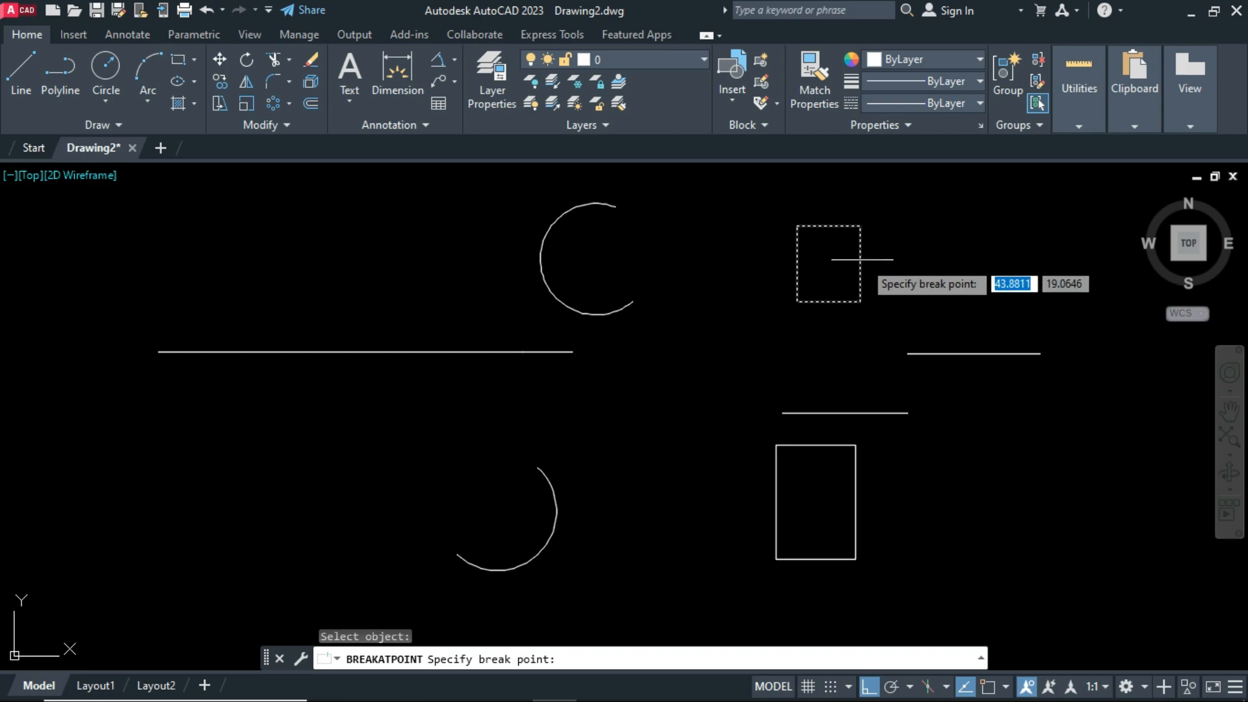
pyautogui.press('Escape')
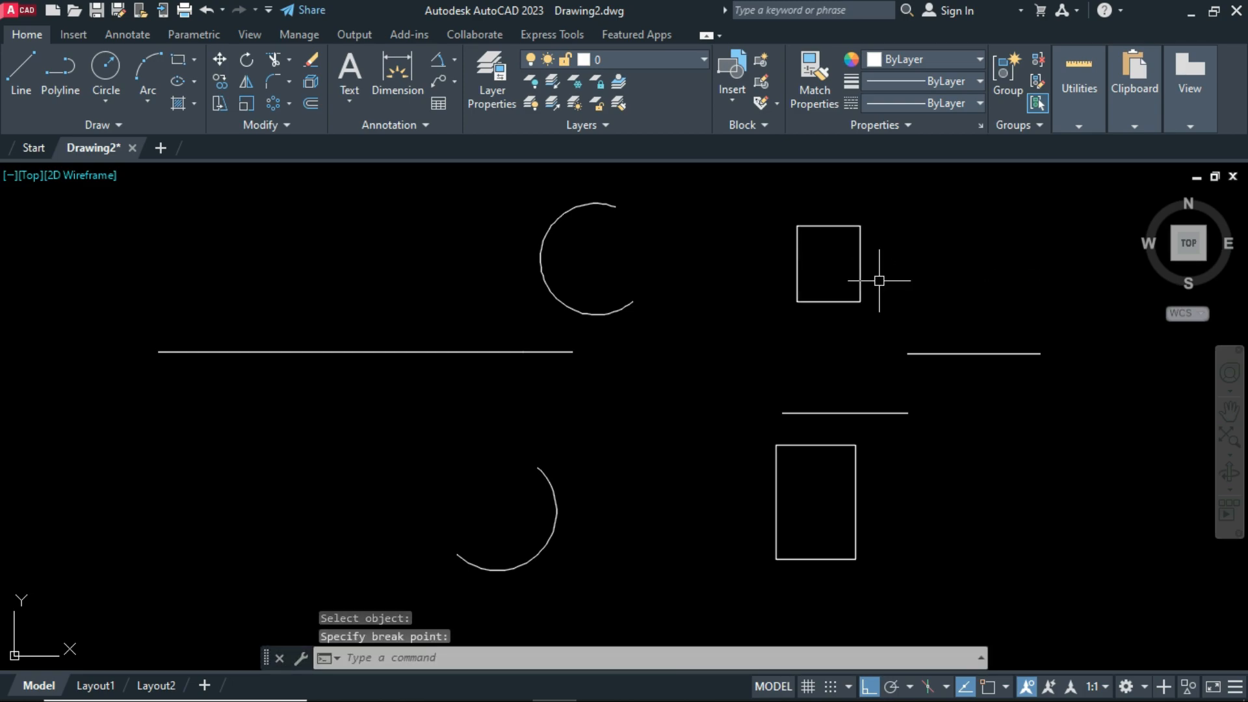
# Step: Select the lower piece of the split upper rectangle to check where it is divided, and deselect it
pyautogui.click(860, 271)
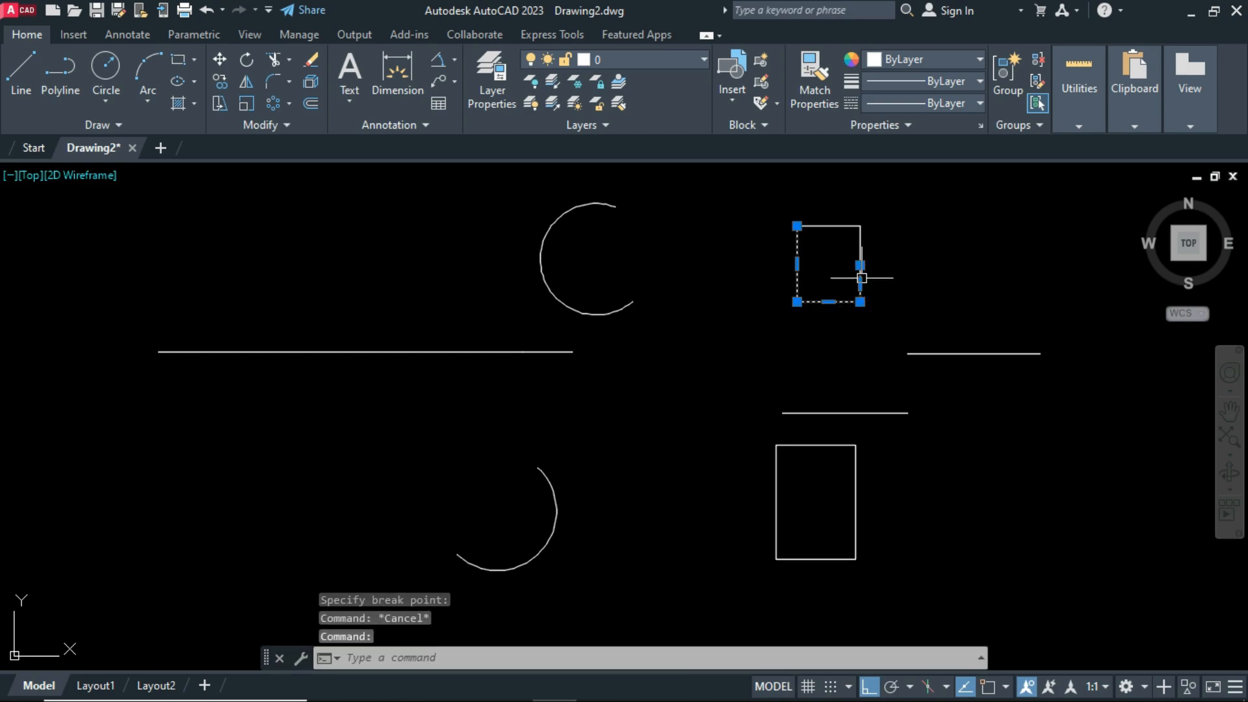
pyautogui.press('Escape')
pyautogui.click(861, 279)
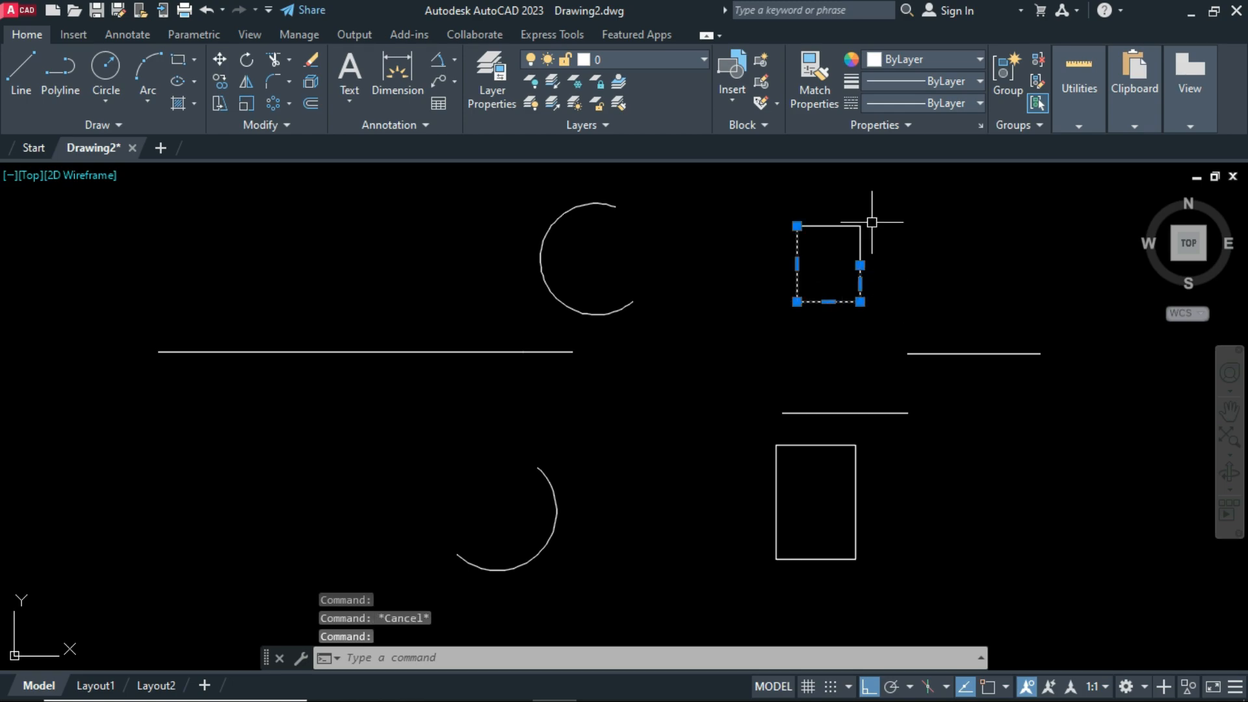
pyautogui.press('Escape')
pyautogui.click(861, 269)
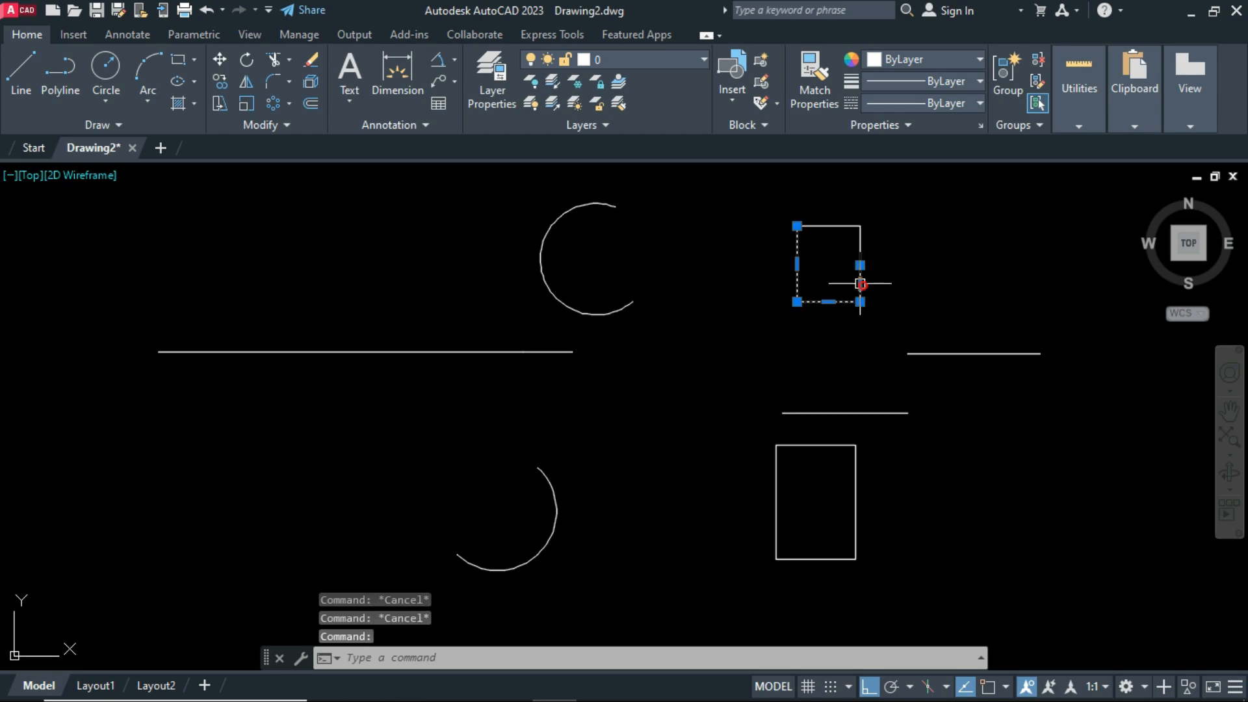
pyautogui.moveTo(797, 302)
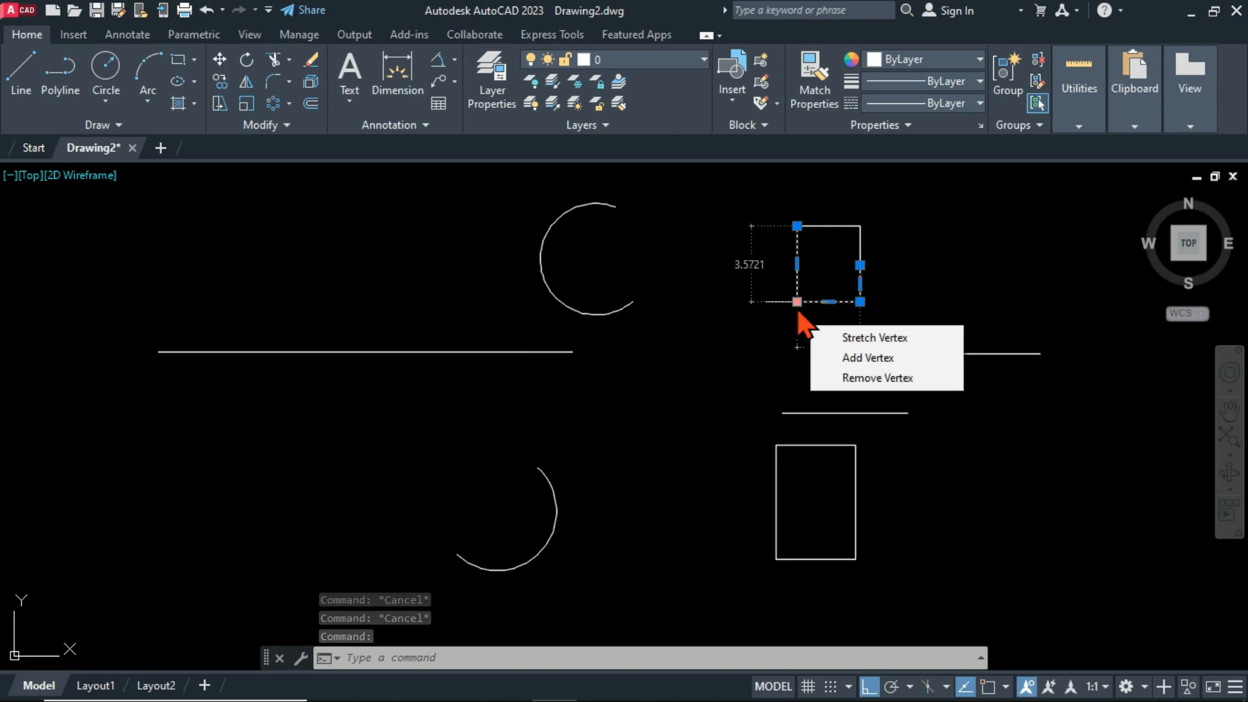
pyautogui.press('Escape')
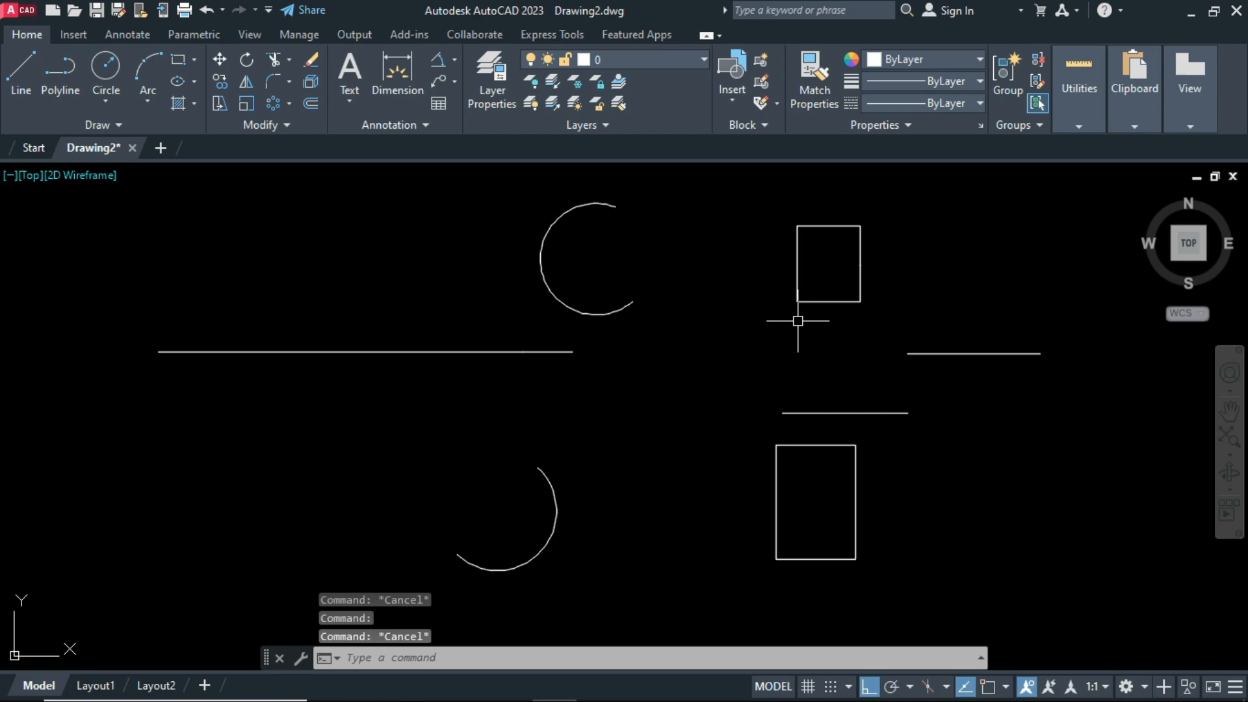
# Step: Move the lower piece of the split upper rectangle a short distance straight down, using its lower-left corner as base point
pyautogui.press('m')
pyautogui.press('Return')
pyautogui.click(797, 286)
pyautogui.press('Return')
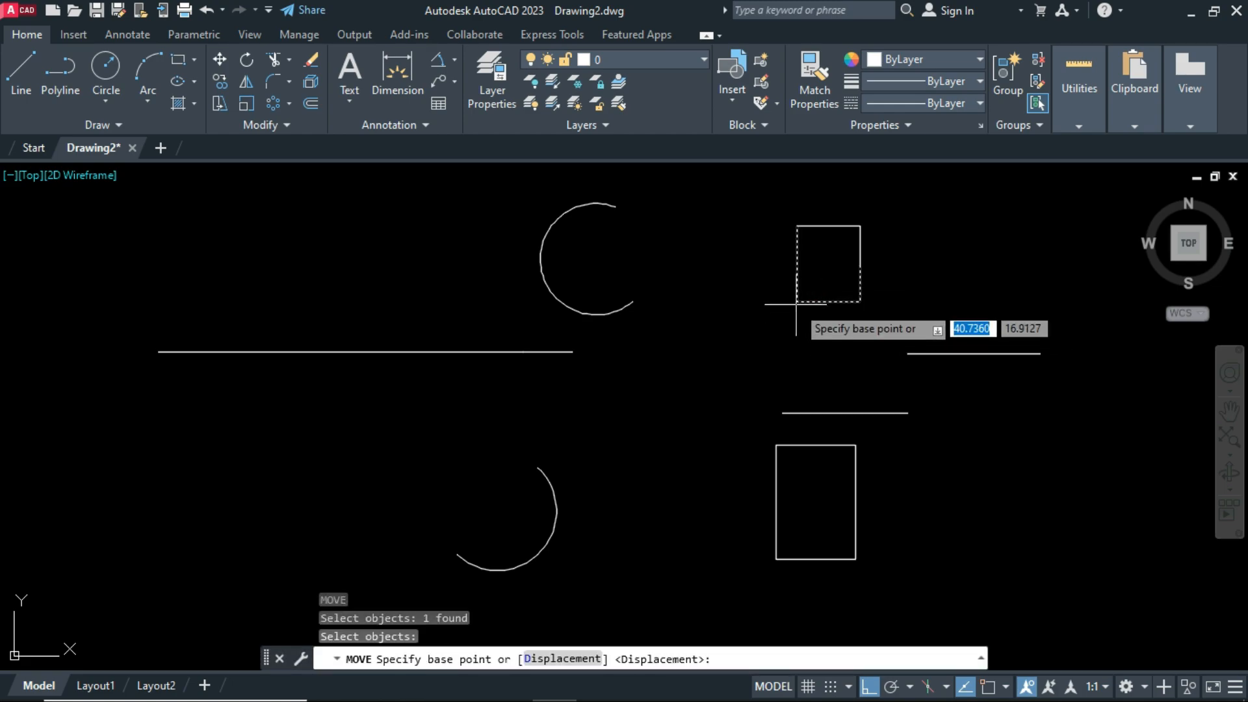
pyautogui.click(797, 304)
pyautogui.press('Escape')
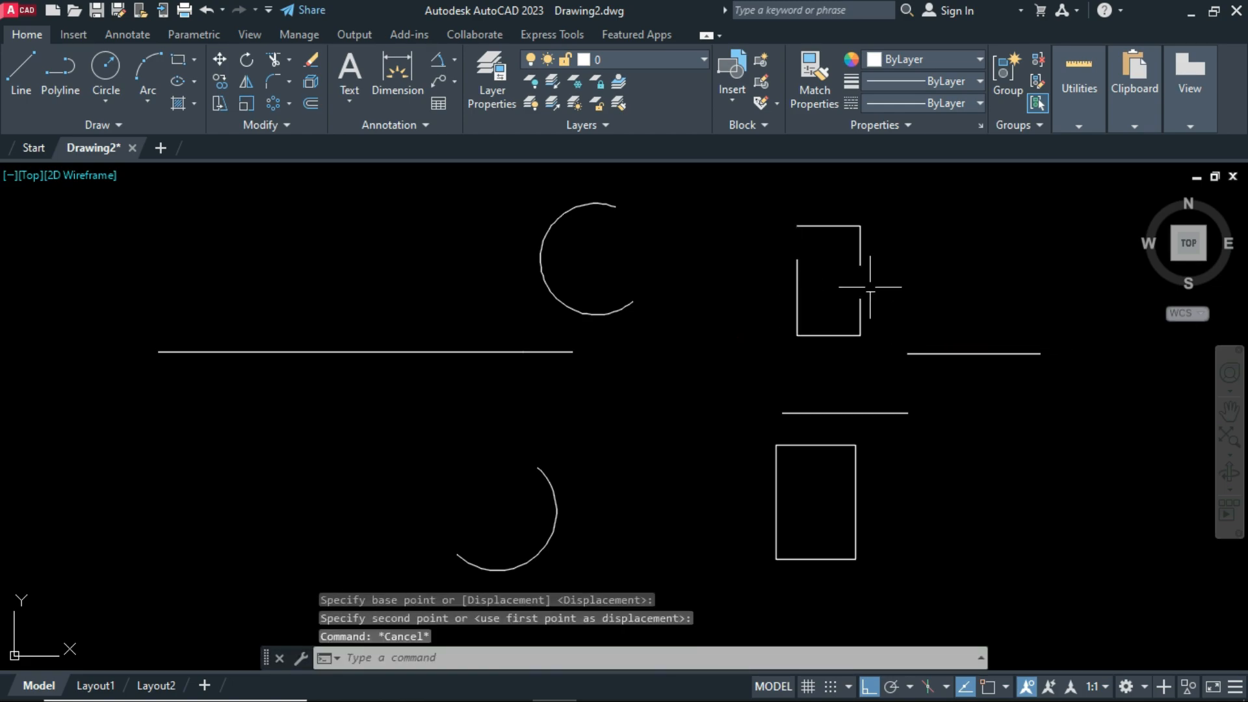
# Step: Draw a circle above the long left line, to the left of the upper arc
pyautogui.moveTo(689, 335); pyautogui.dragTo(680, 358, button='middle')
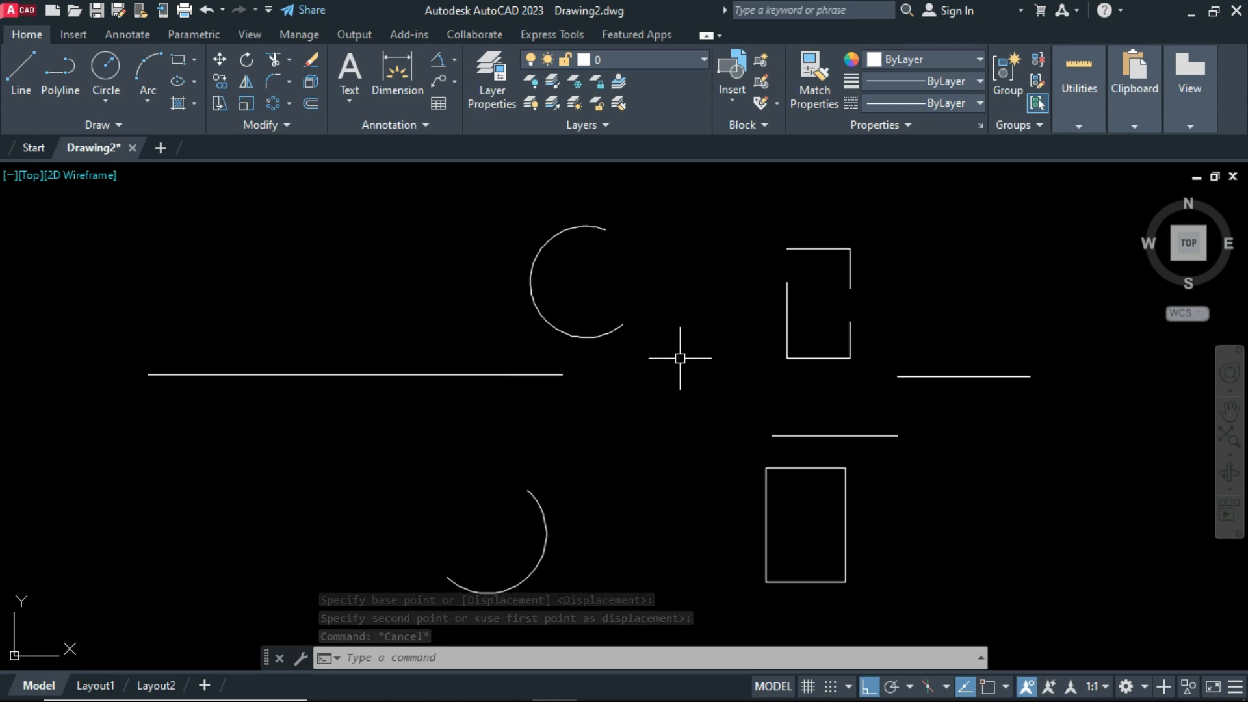
pyautogui.write('c')
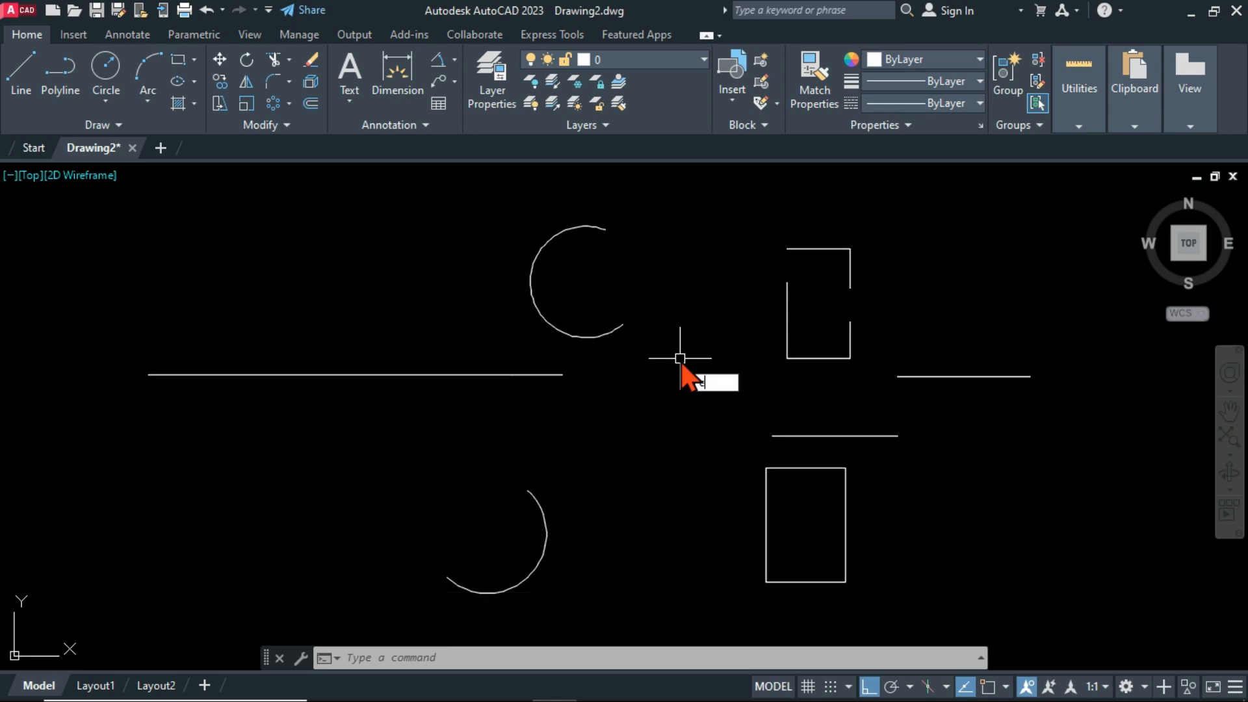
pyautogui.press('Return')
pyautogui.click(323, 240)
pyautogui.click(381, 314)
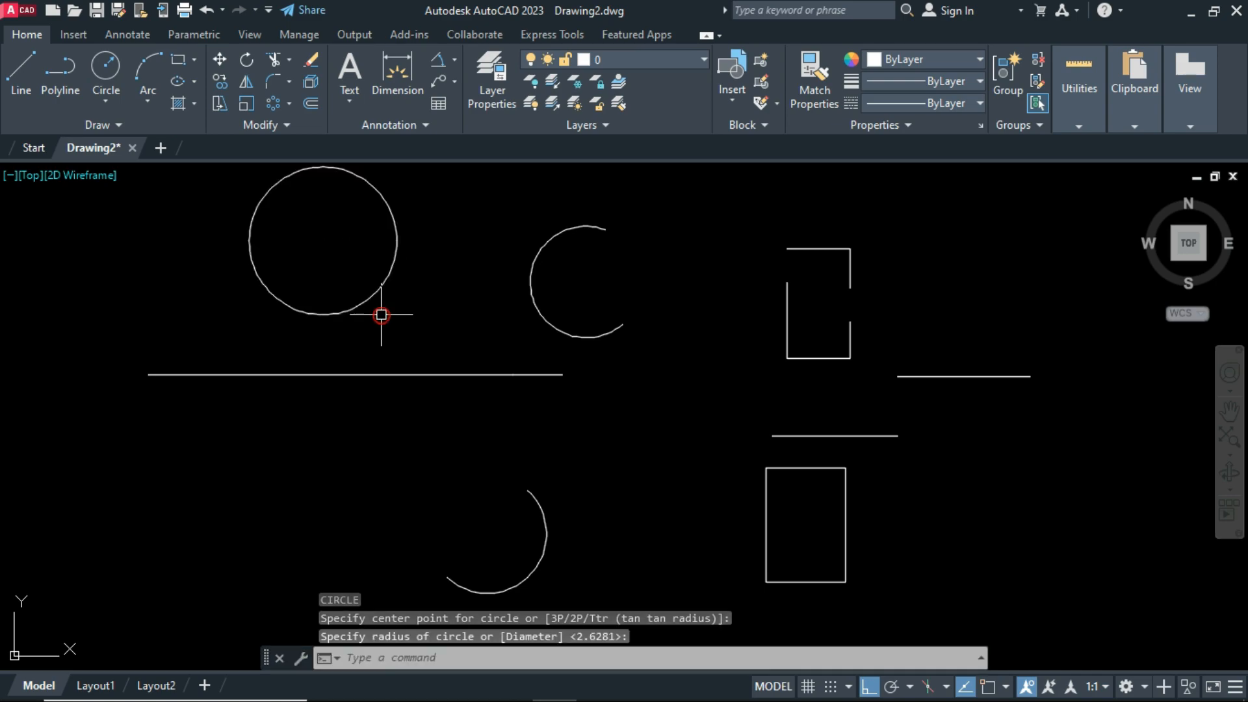
# Step: Try to split the new circle at a point on its lower-right side with Break at Point, and check it by selecting it
pyautogui.moveTo(358, 274); pyautogui.dragTo(365, 281, button='middle')
pyautogui.click(290, 124)
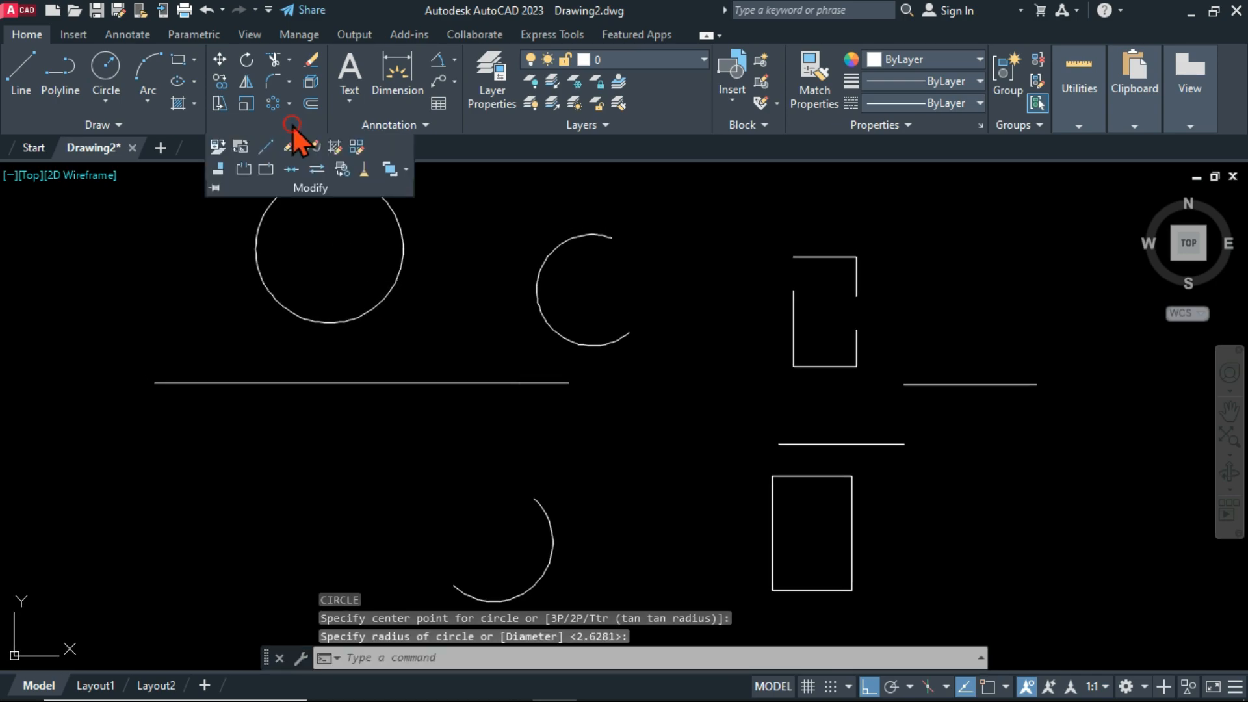
pyautogui.click(268, 169)
pyautogui.click(399, 278)
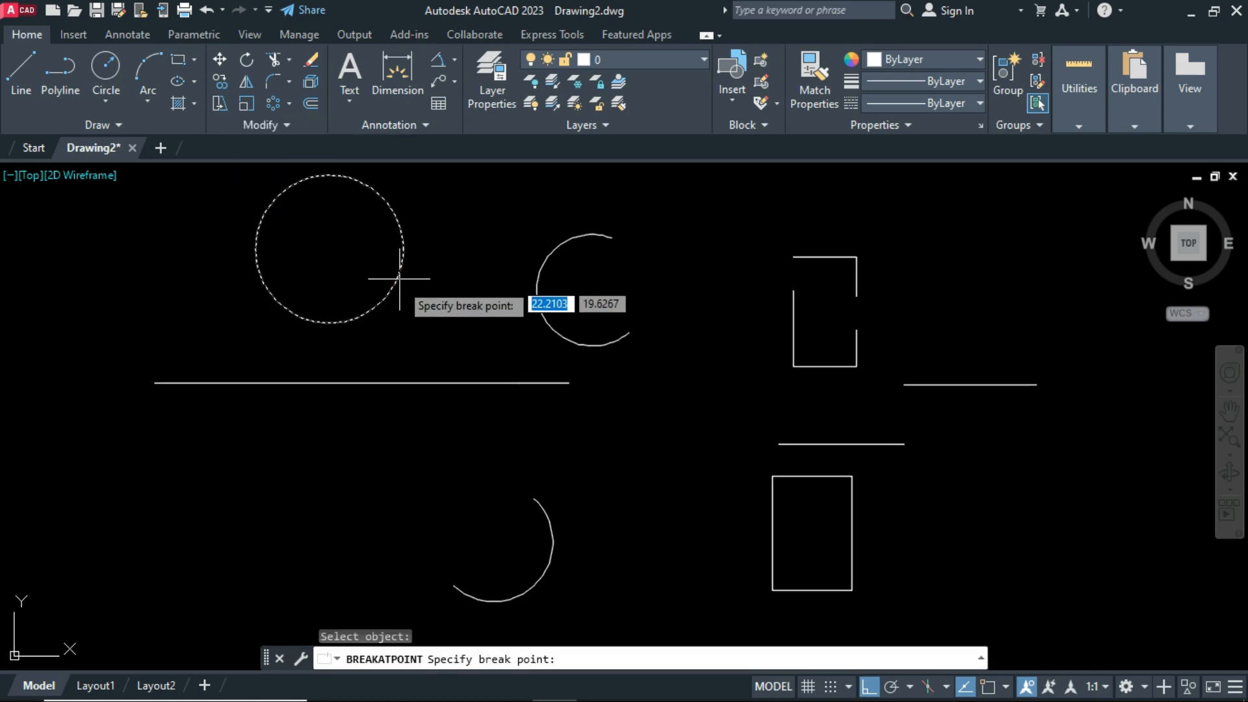
pyautogui.click(398, 278)
pyautogui.click(395, 297)
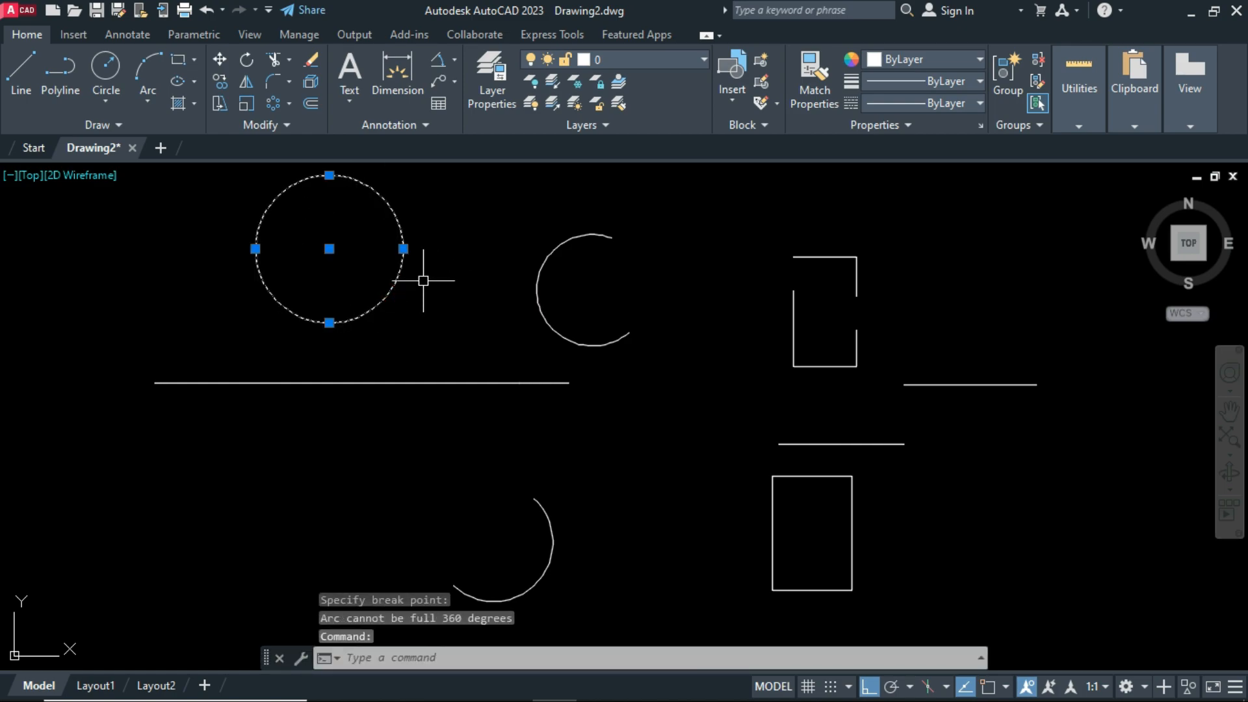
pyautogui.press('Escape')
# Step: Read the Break at Point tool description for the valid object types
pyautogui.click(286, 126)
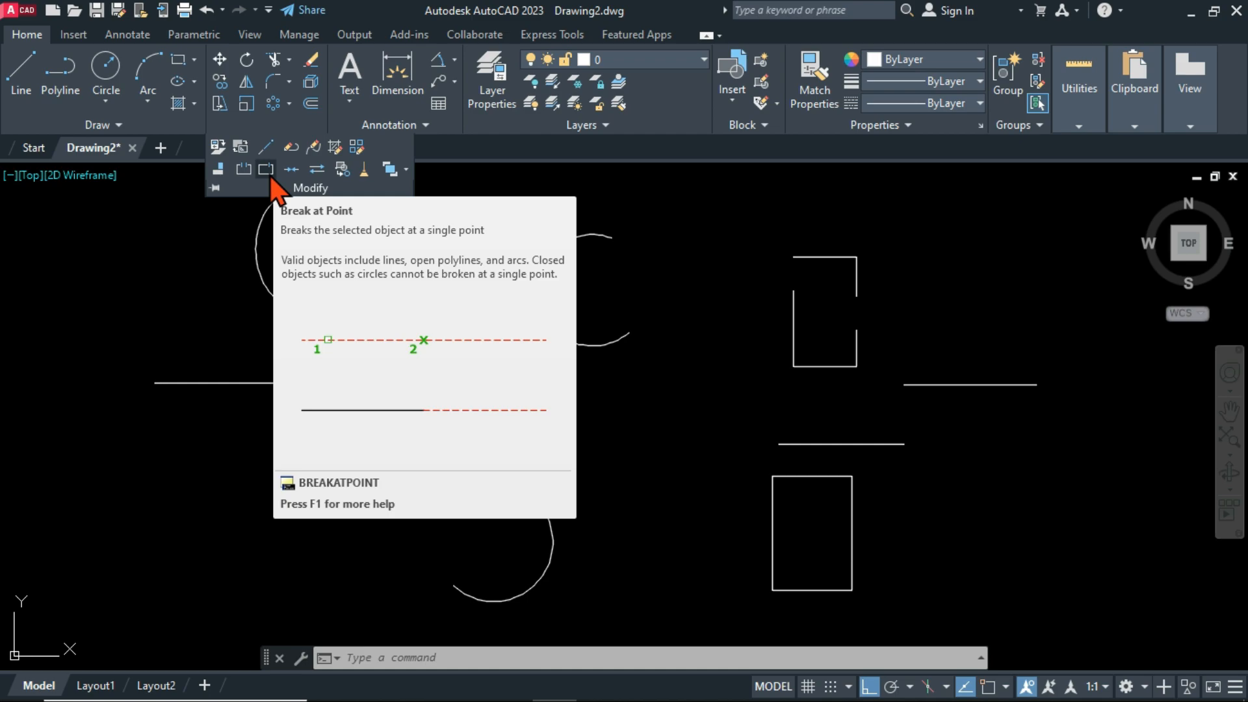
pyautogui.press('Escape')
pyautogui.press('Escape')
pyautogui.press('Escape')
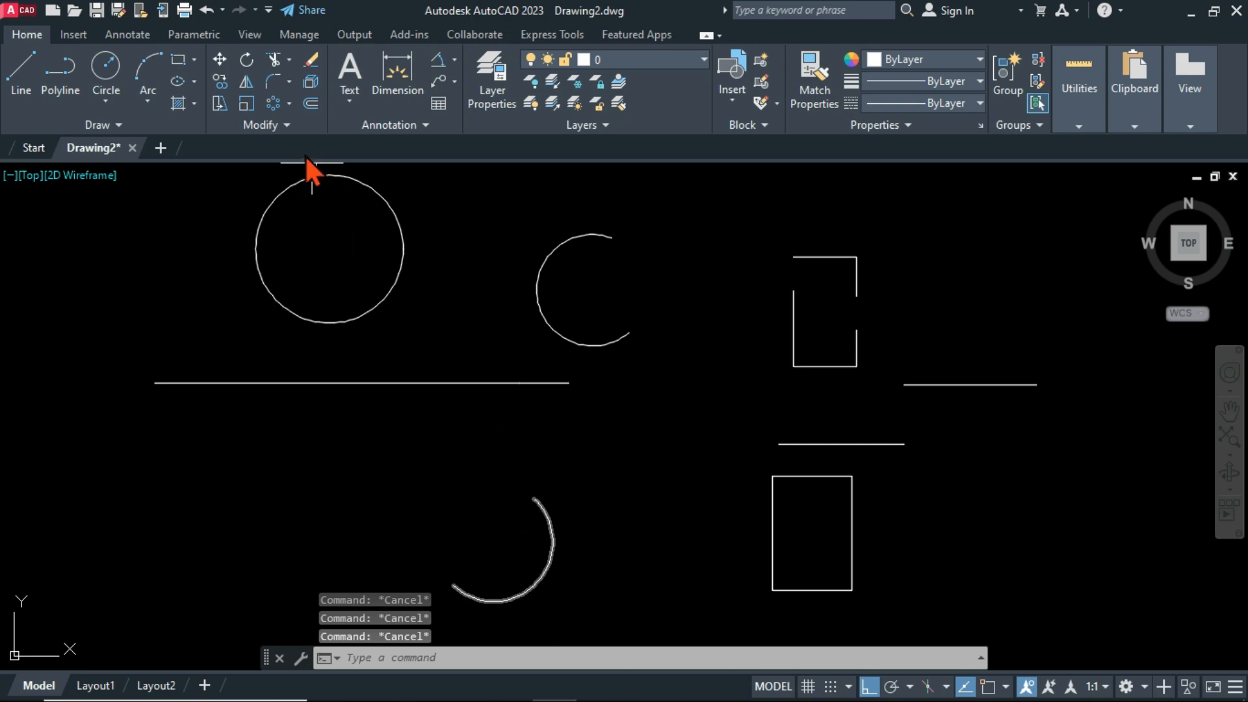
# Step: Split the lower arc at a point on its lower-right part with Break at Point, and check the upper piece by selecting it
pyautogui.click(285, 124)
pyautogui.click(266, 169)
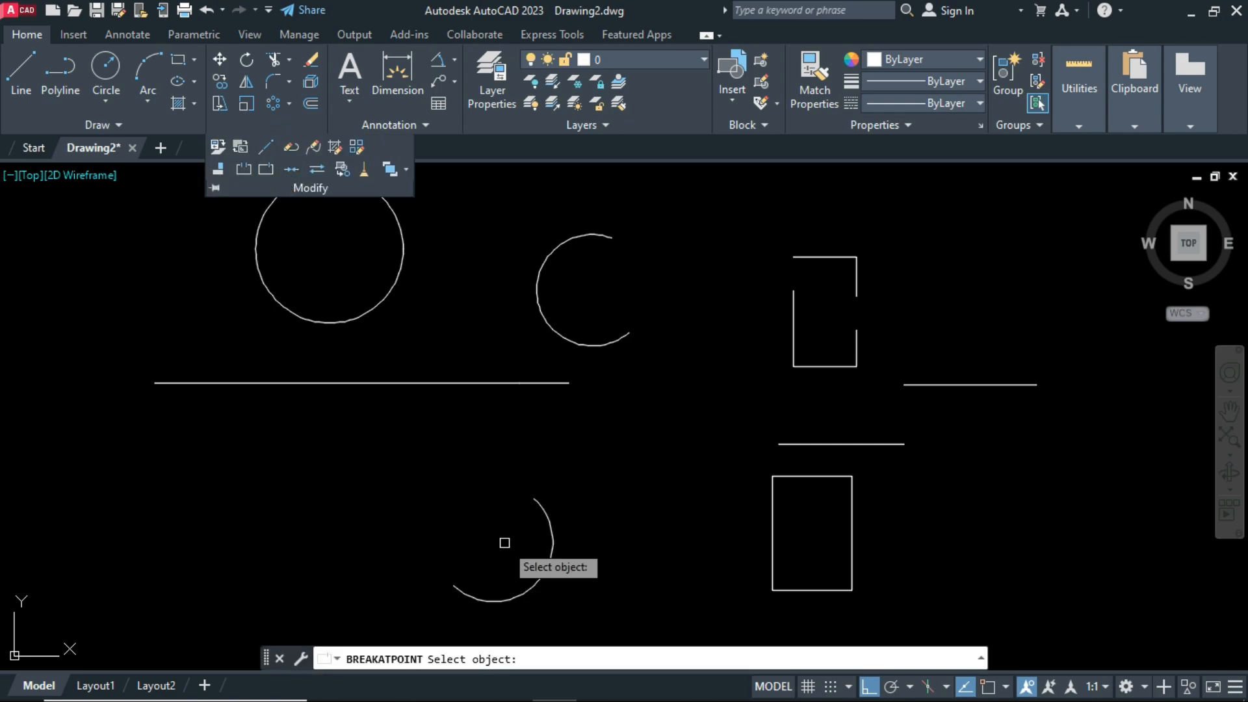
pyautogui.click(546, 561)
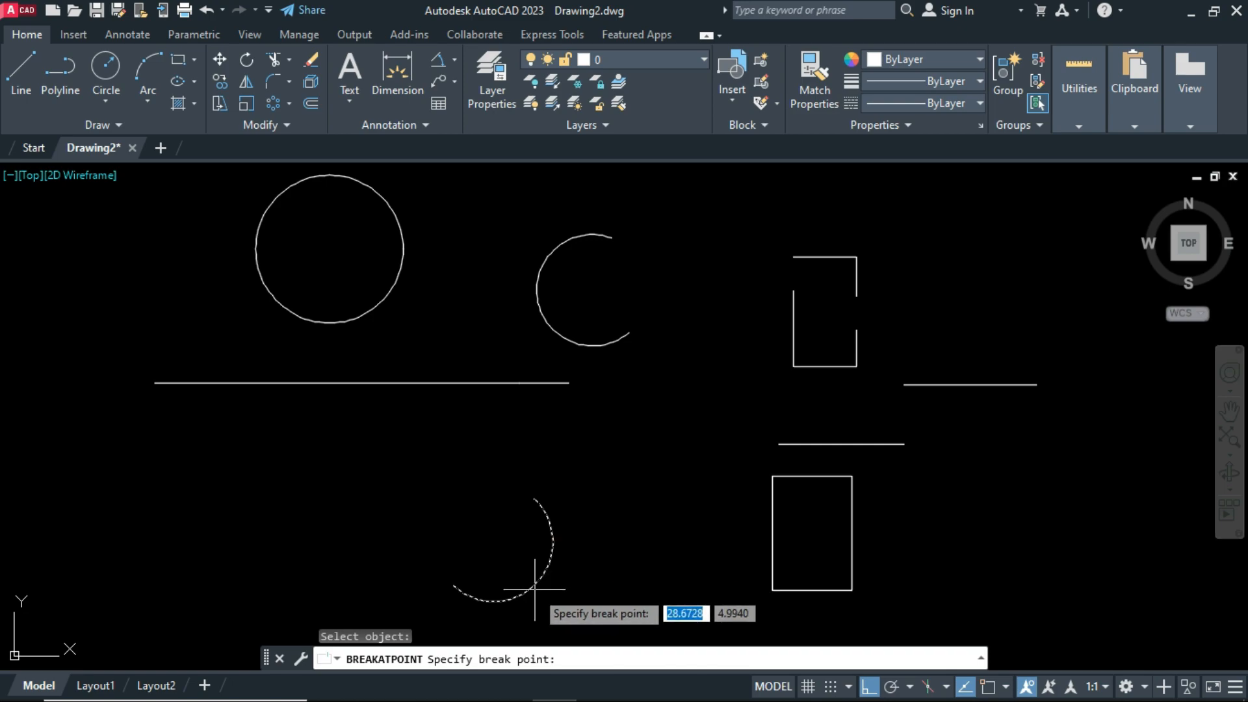
pyautogui.press('Escape')
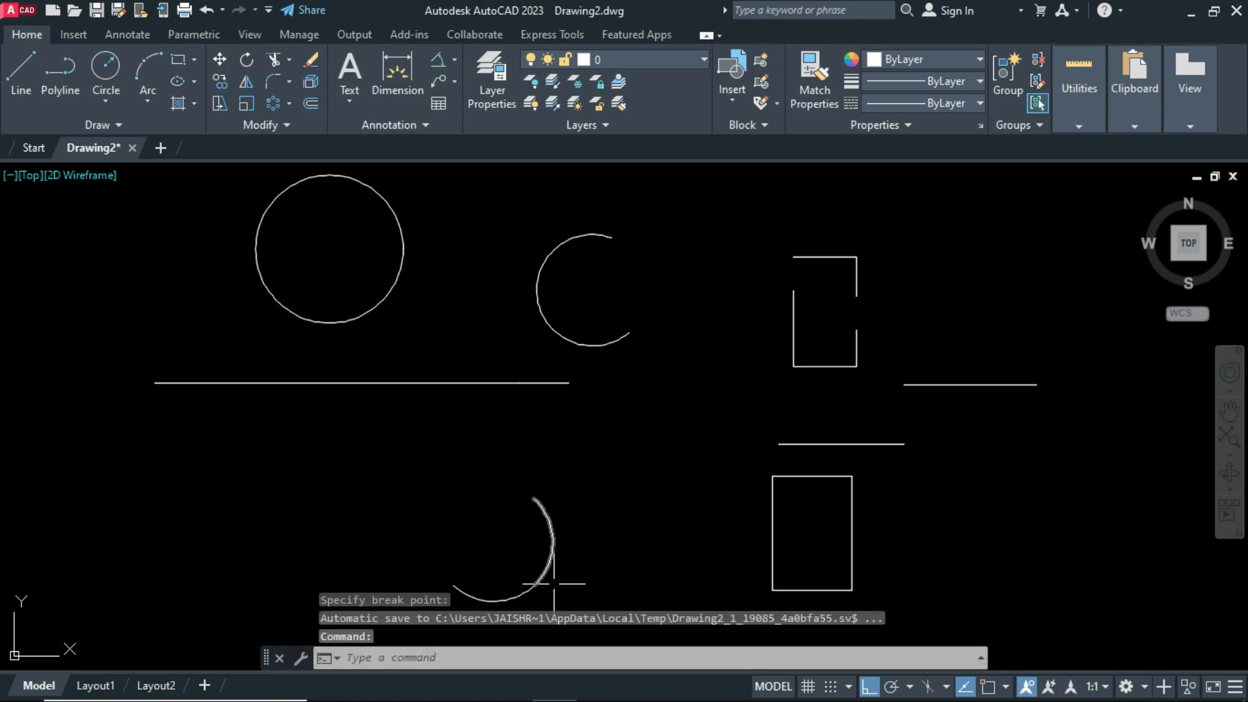
pyautogui.click(549, 560)
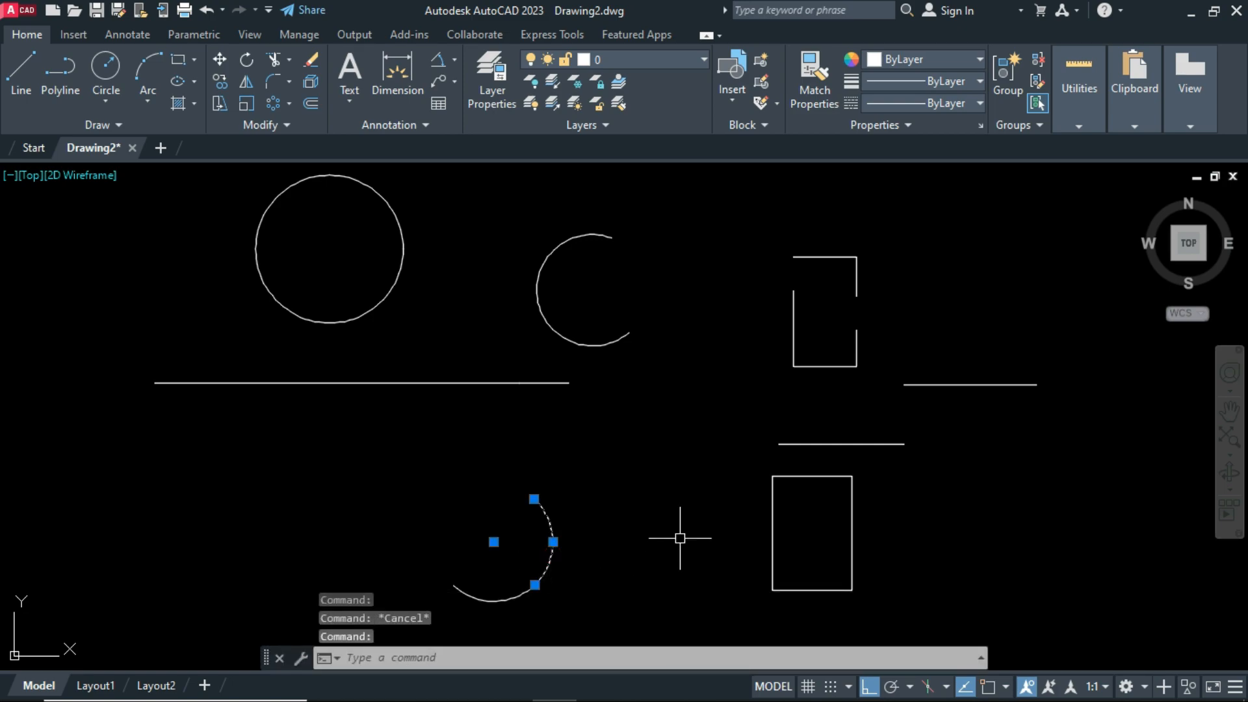
pyautogui.press('Escape')
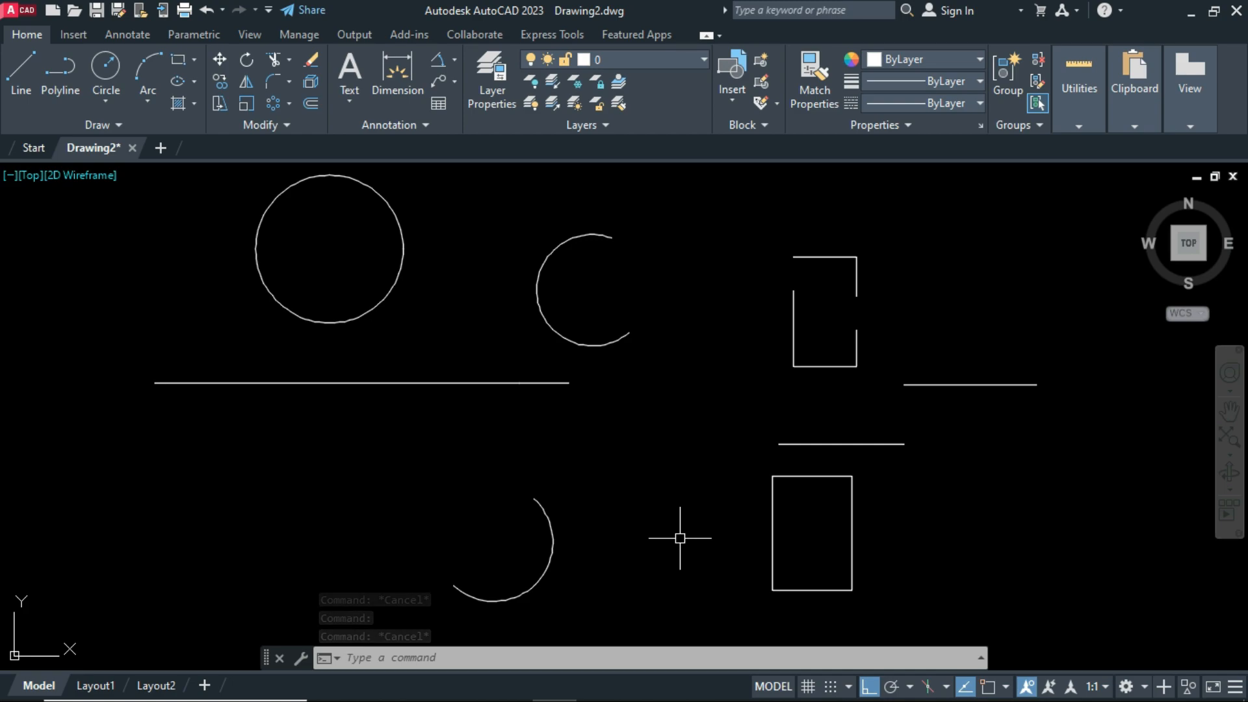
# Step: Cut a gap in the middle of the long left line with Break, picking two points on it
pyautogui.click(286, 125)
pyautogui.click(243, 169)
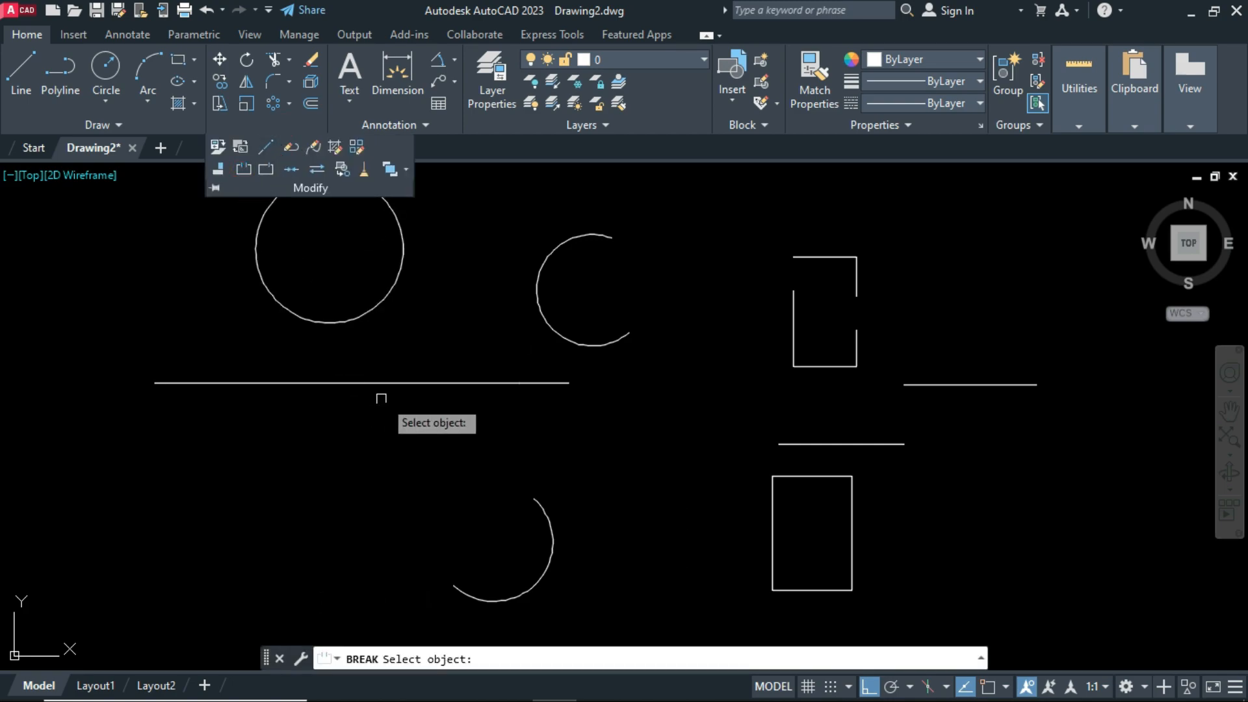
pyautogui.click(433, 383)
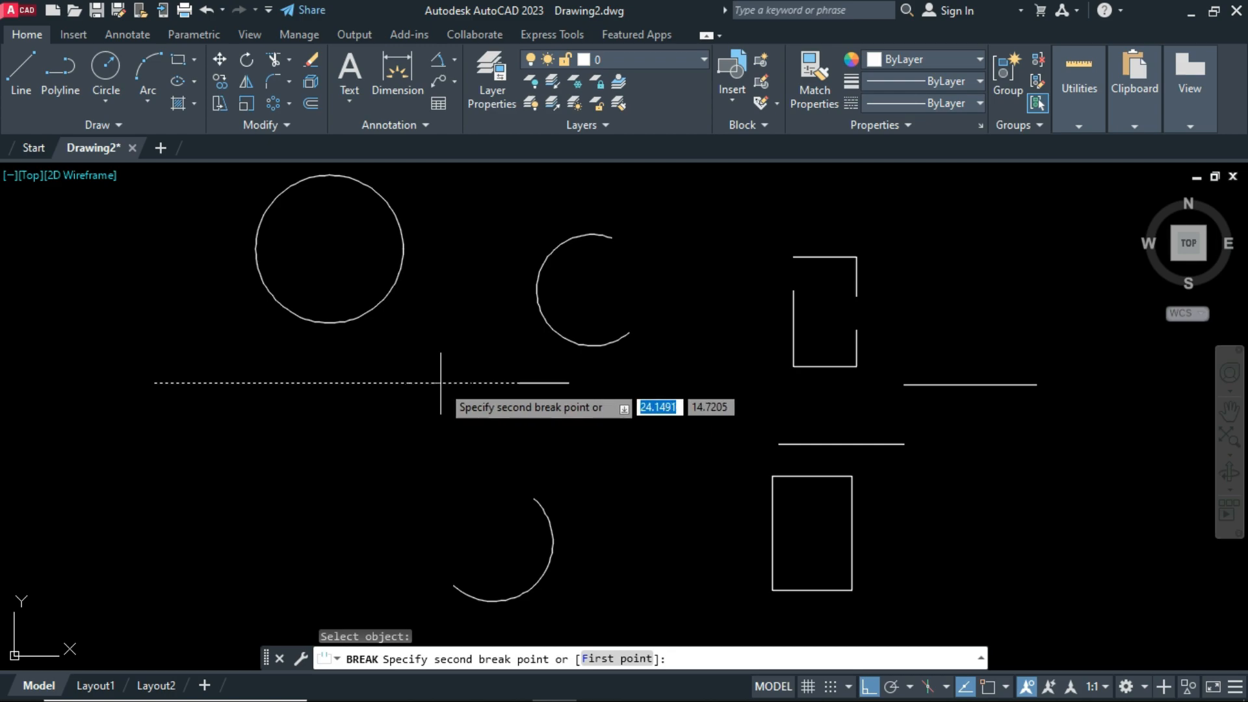
pyautogui.click(355, 382)
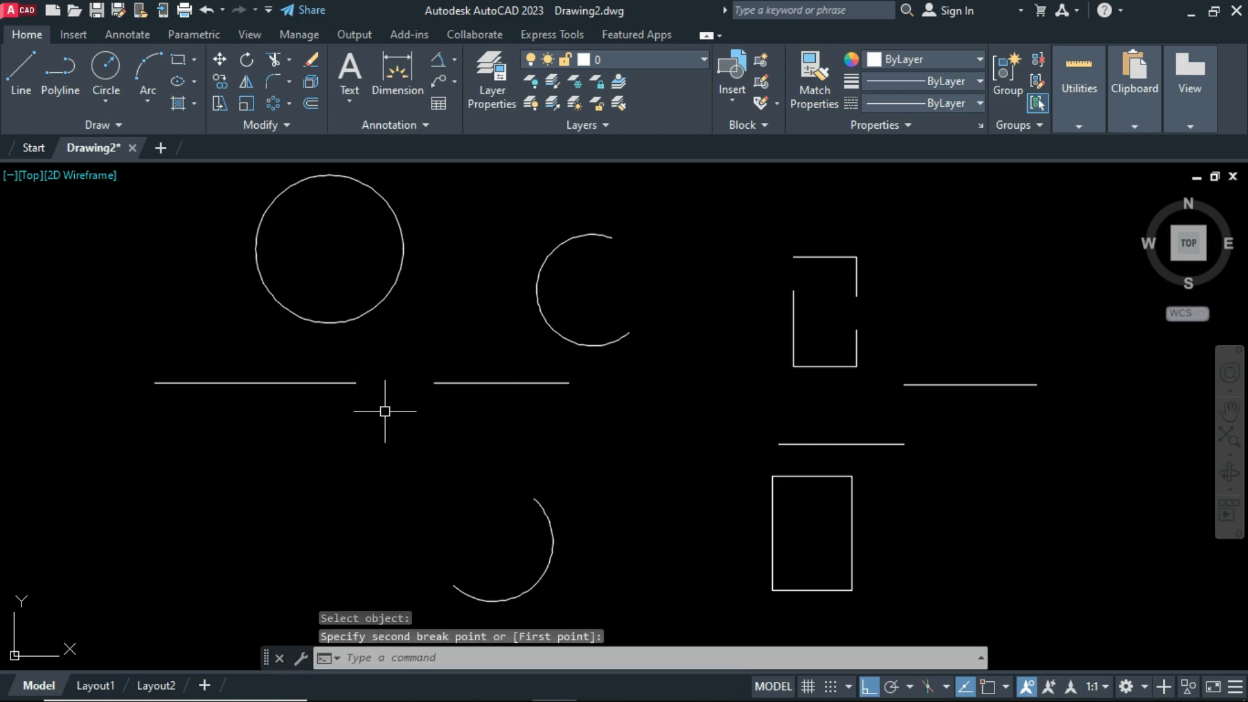